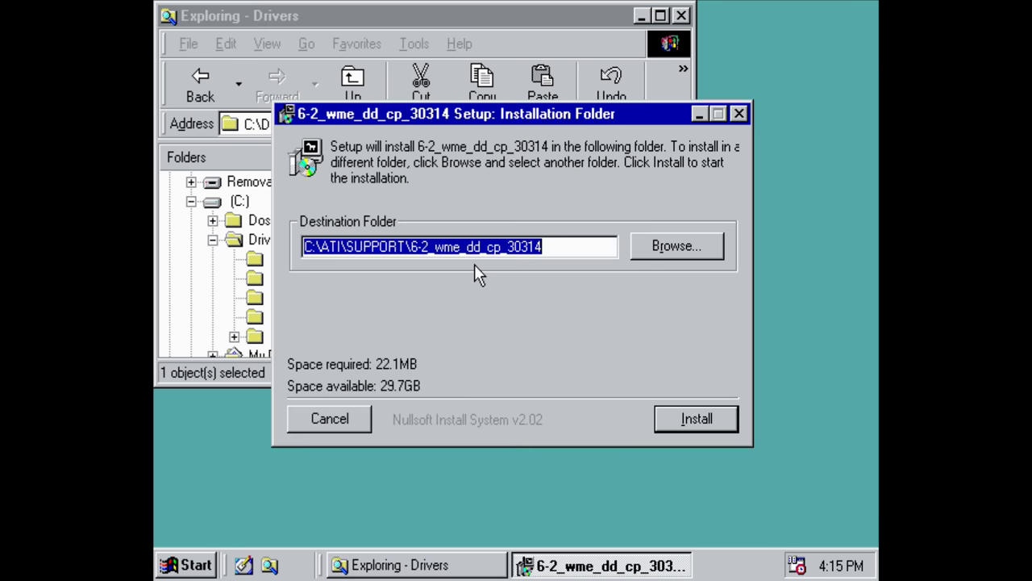
Step: Install the ATI driver package, accept its licence and choose the Express: Recommended installation
left_click(681, 421)
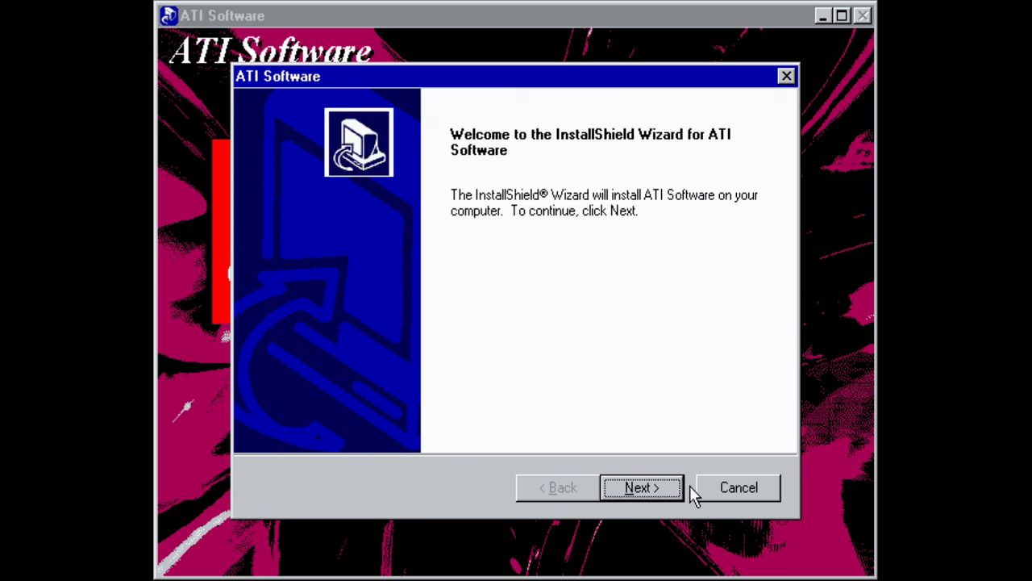
left_click(642, 488)
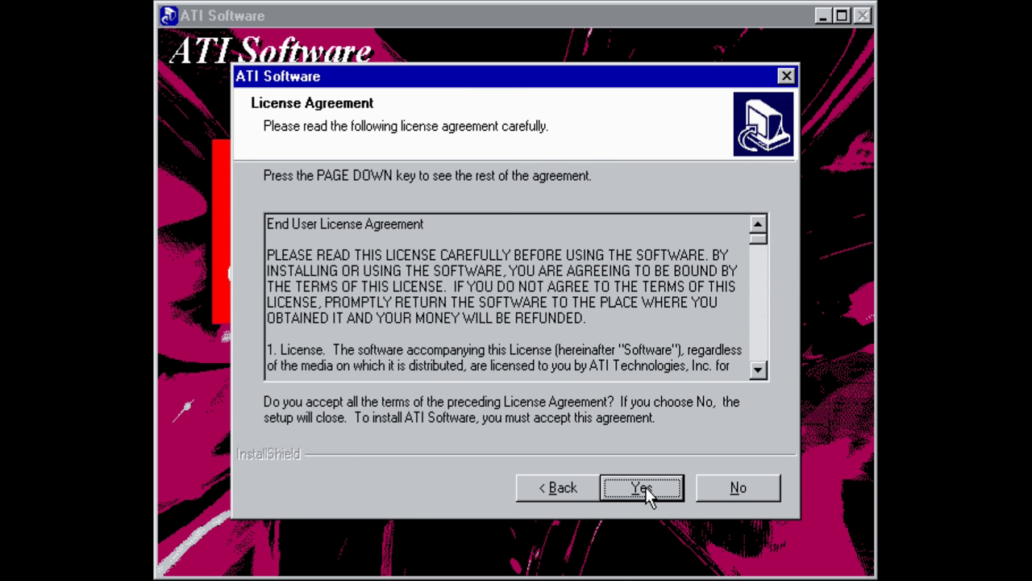
left_click(644, 488)
left_click(306, 247)
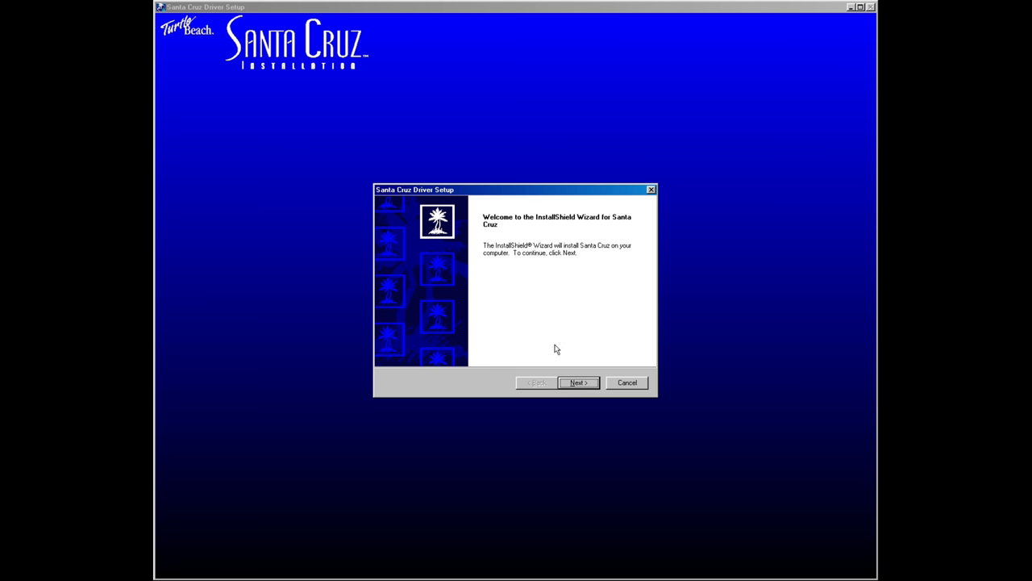
Step: Accept the Santa Cruz licence and install into the default Turtle Beach Santa Cruz folder
left_click(574, 384)
left_click(574, 384)
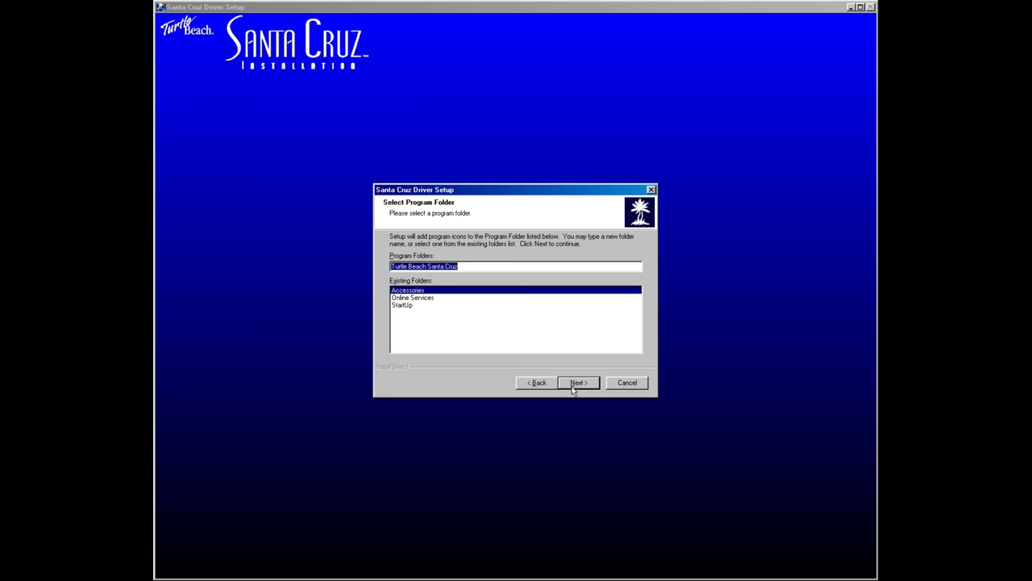
left_click(574, 384)
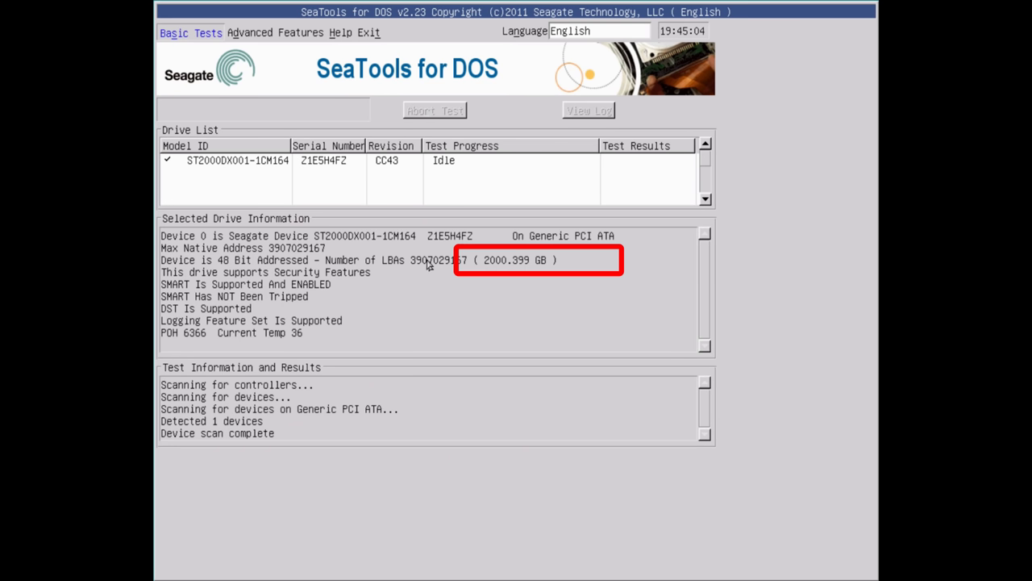
Step: Select the Seagate ST2000DX001 drive and apply Advanced Features > Set Capacity To 32Gb
left_click(276, 163)
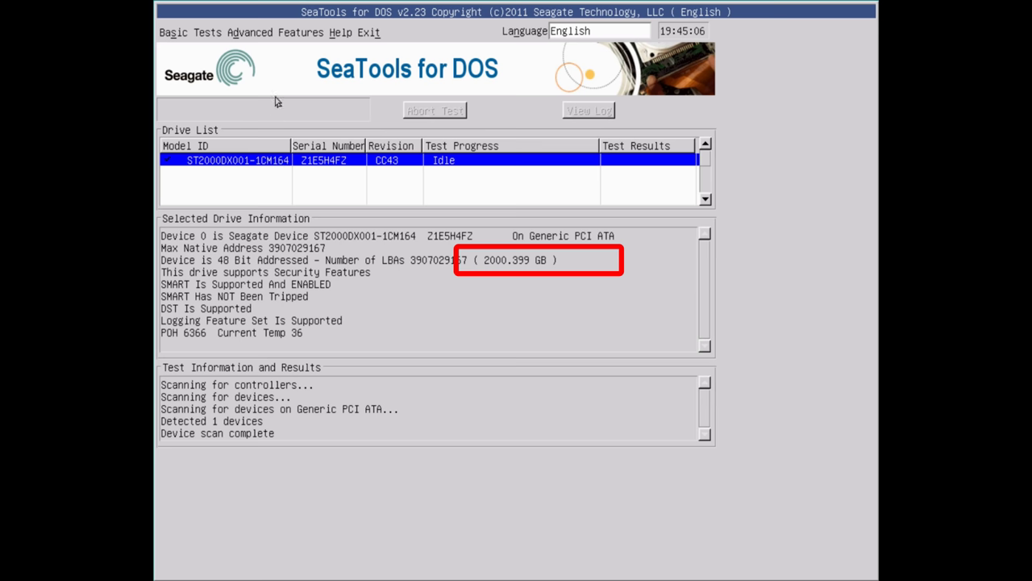
left_click(276, 33)
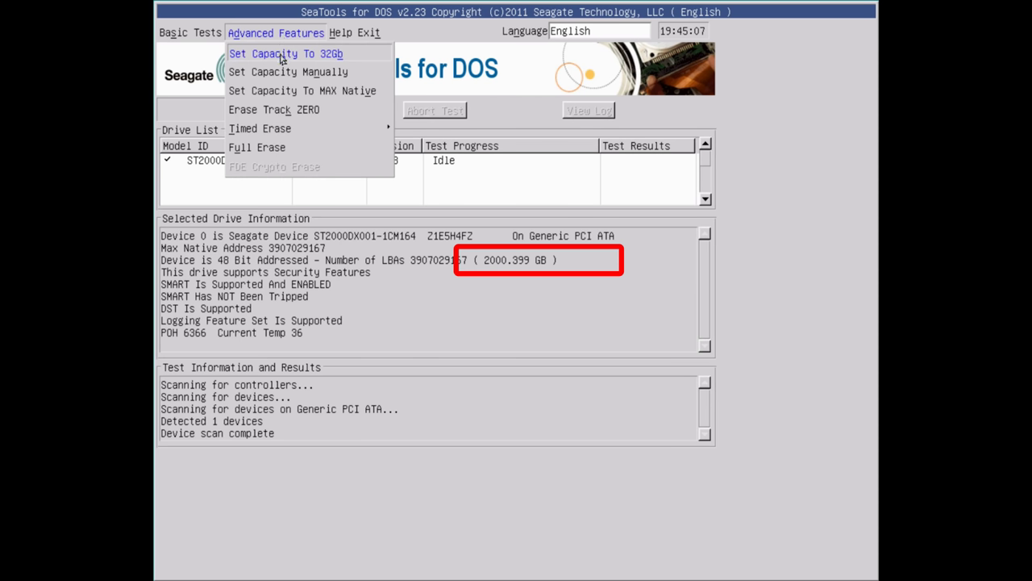
left_click(282, 55)
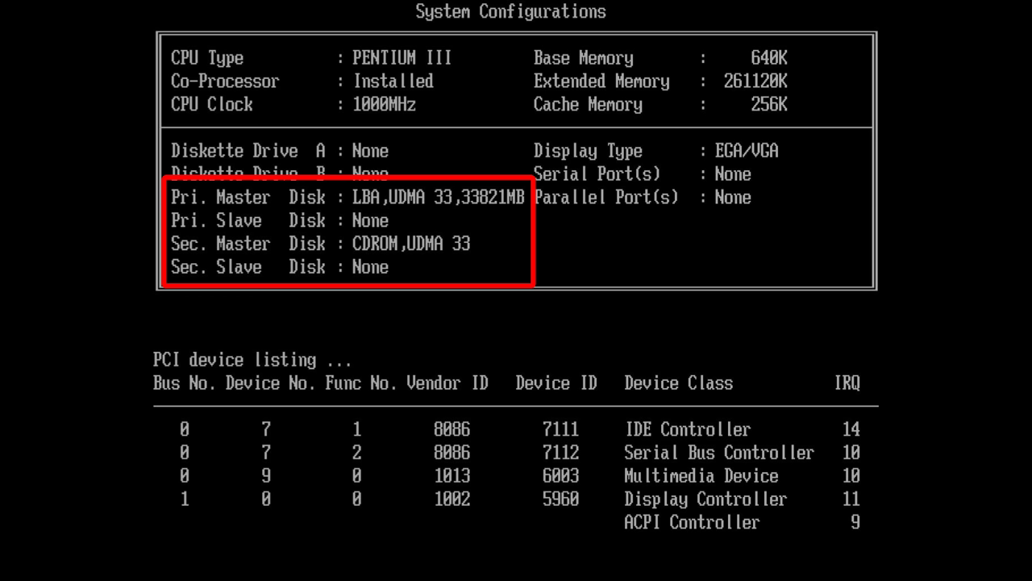
Step: Load the Turbo Defaults in the Award BIOS setup, confirming with Y
key("Down")
key("Down")
key("Down")
key("Down")
key("Down")
key("Down")
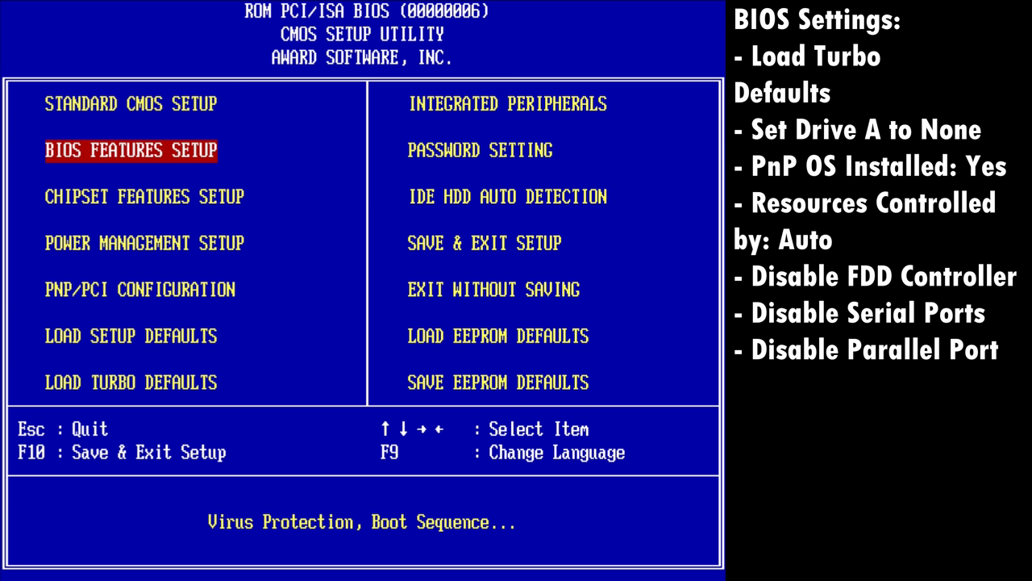
key("Return")
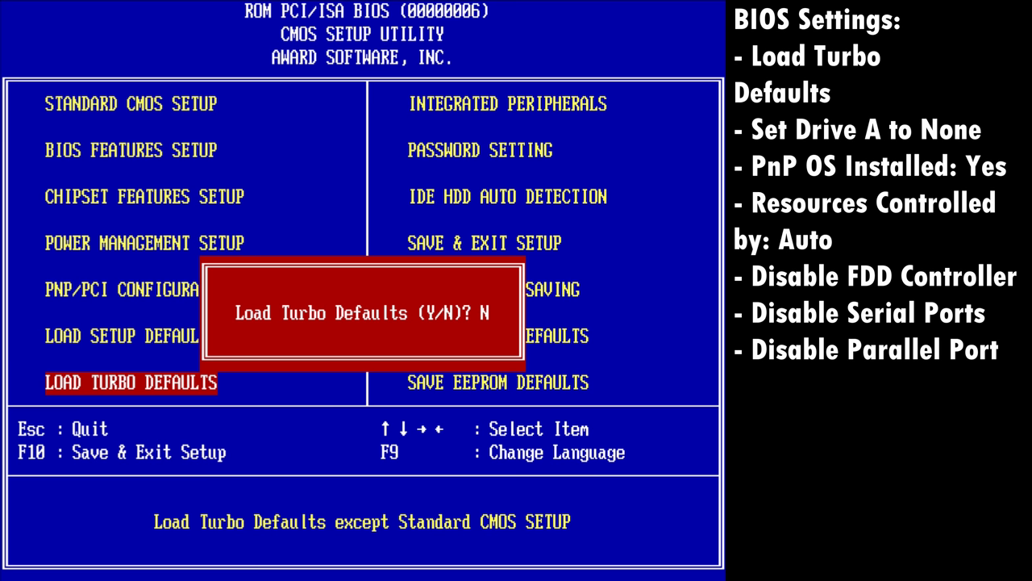
key("y")
key("Return")
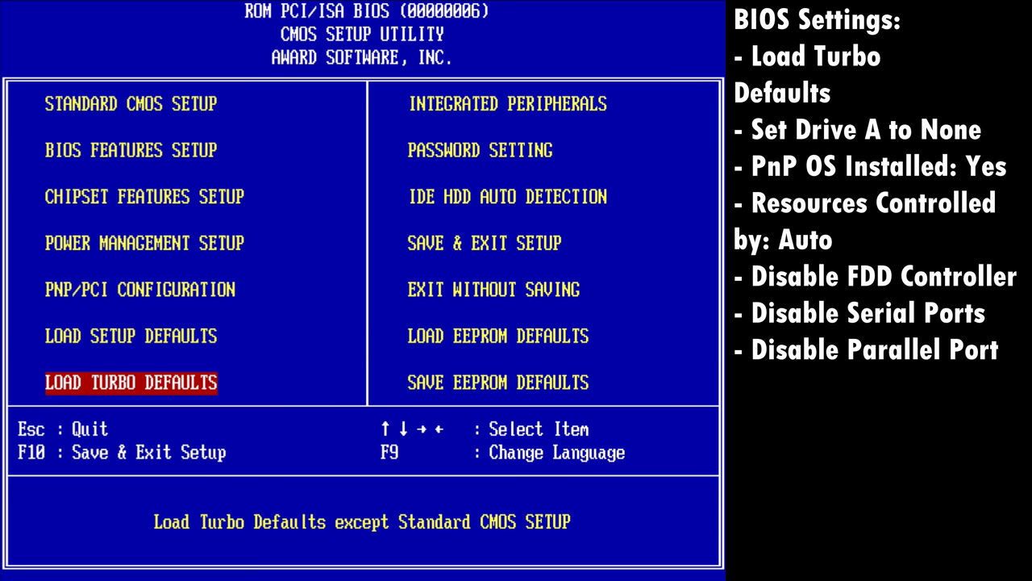
Step: Set Drive A to None in Standard CMOS Setup
key("Up")
key("Up")
key("Up")
key("Up")
key("Up")
key("Up")
key("Return")
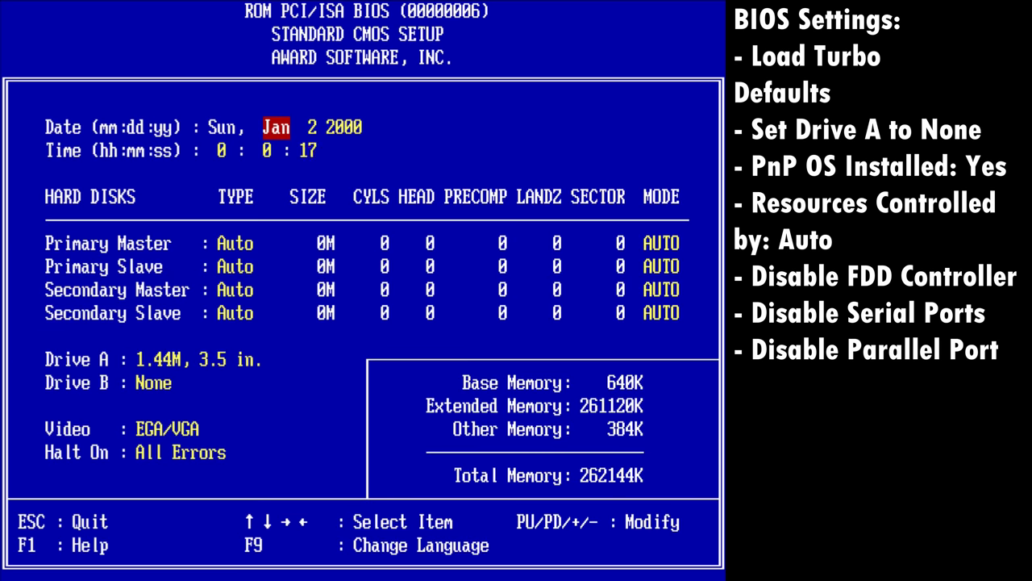
key("Down")
key("Down")
key("Down")
key("Down")
key("Down")
key("Down")
key("Down")
key("Down")
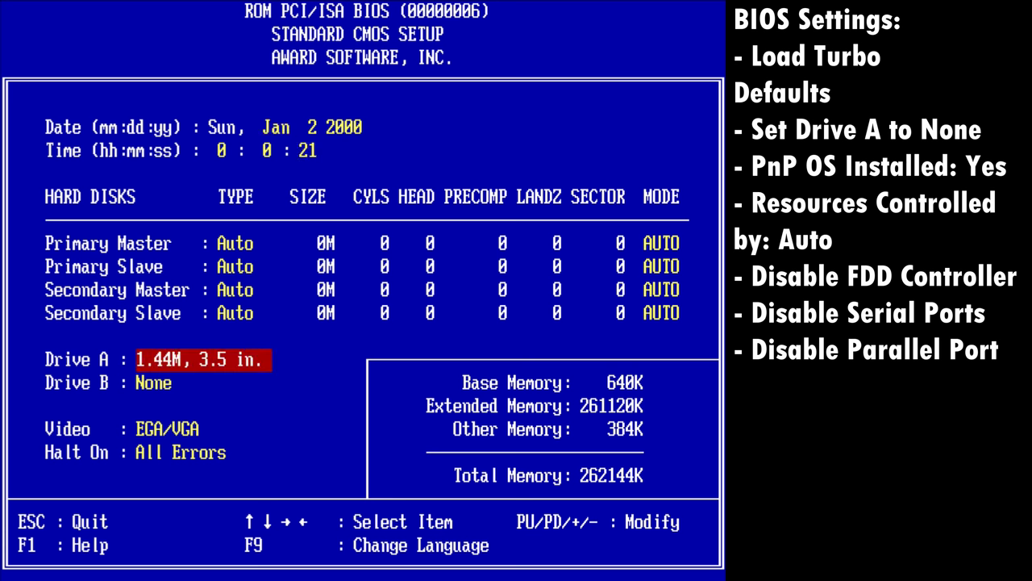
key("Page_Up")
key("Page_Up")
key("Escape")
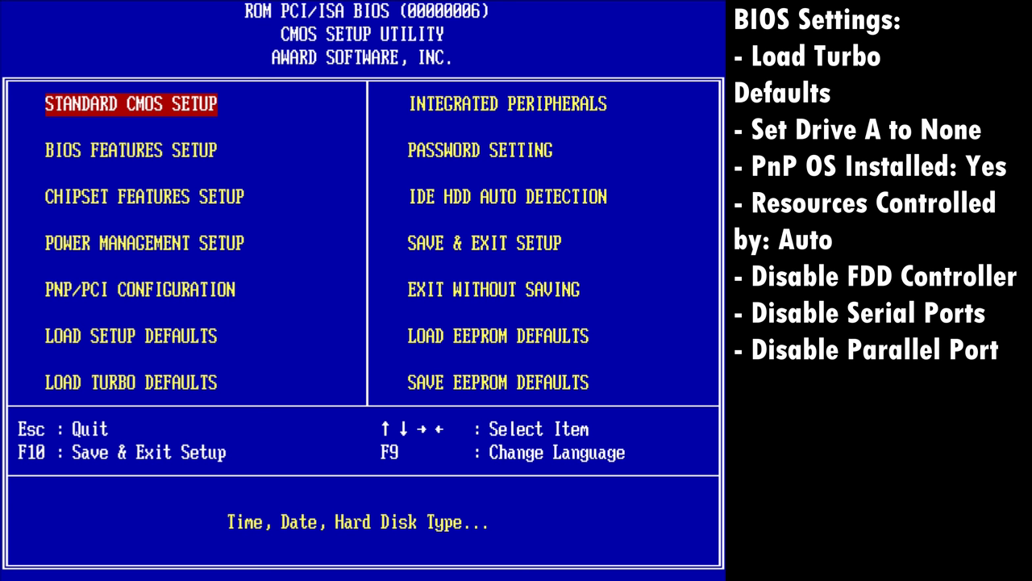
Step: Review the BIOS Features, Chipset Features and Power Management pages without changing them
key("Down")
key("Return")
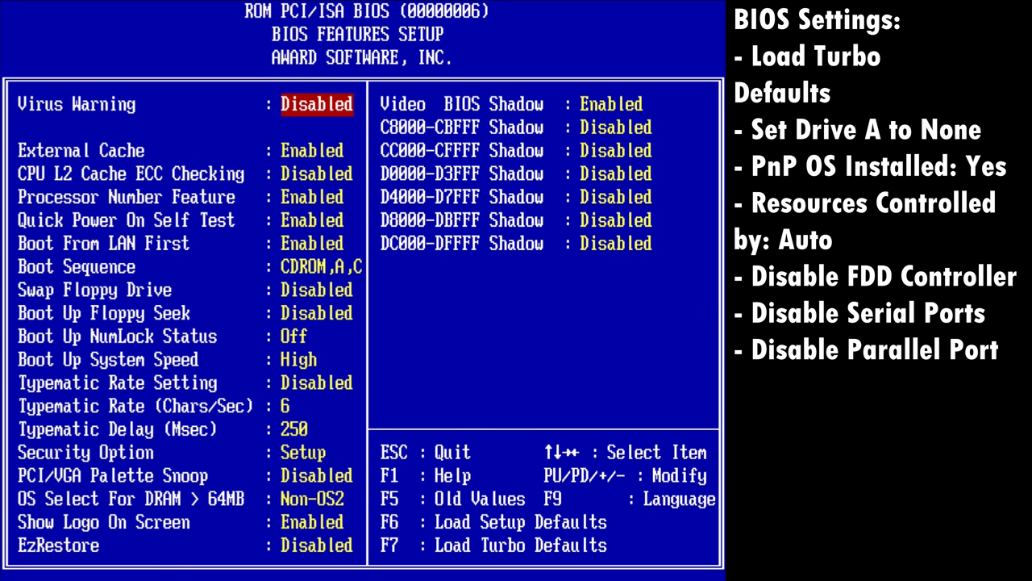
key("Escape")
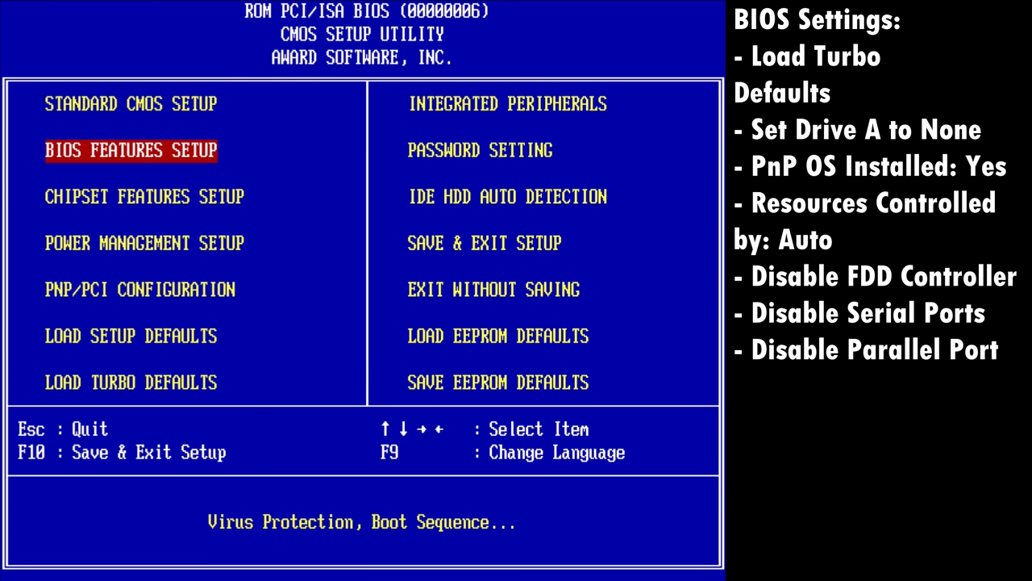
key("Down")
key("Return")
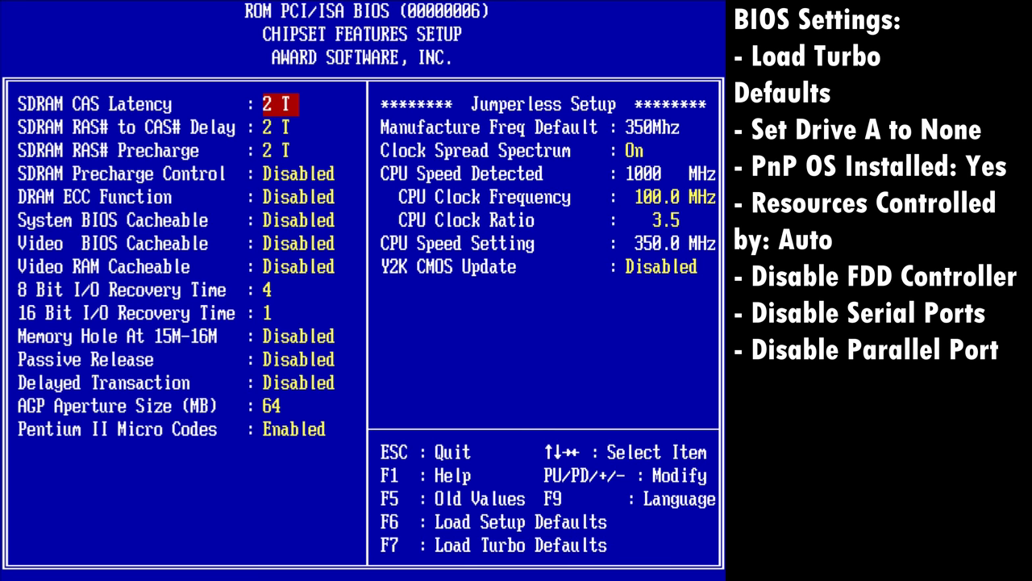
key("Escape")
key("Down")
key("Return")
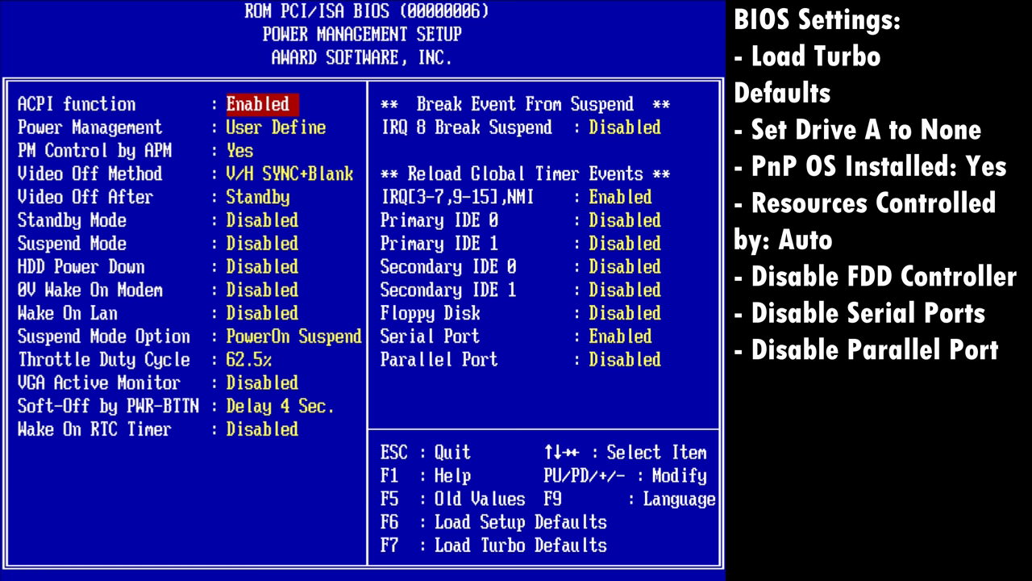
key("Escape")
Step: In PNP/PCI Configuration set PNP OS Installed to Yes and Resources Controlled By to Auto
key("Down")
key("Return")
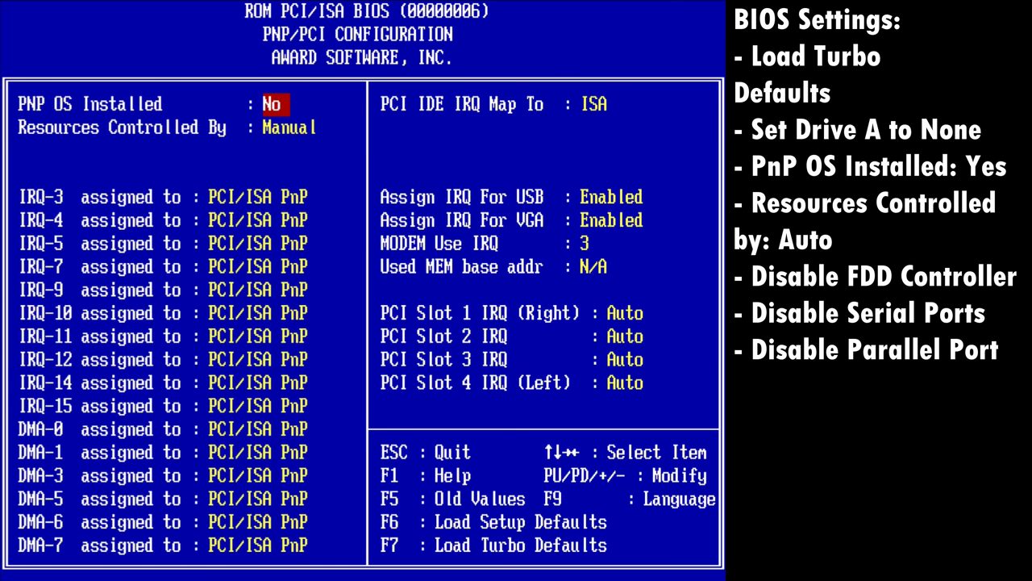
key("Page_Down")
key("Down")
key("Page_Down")
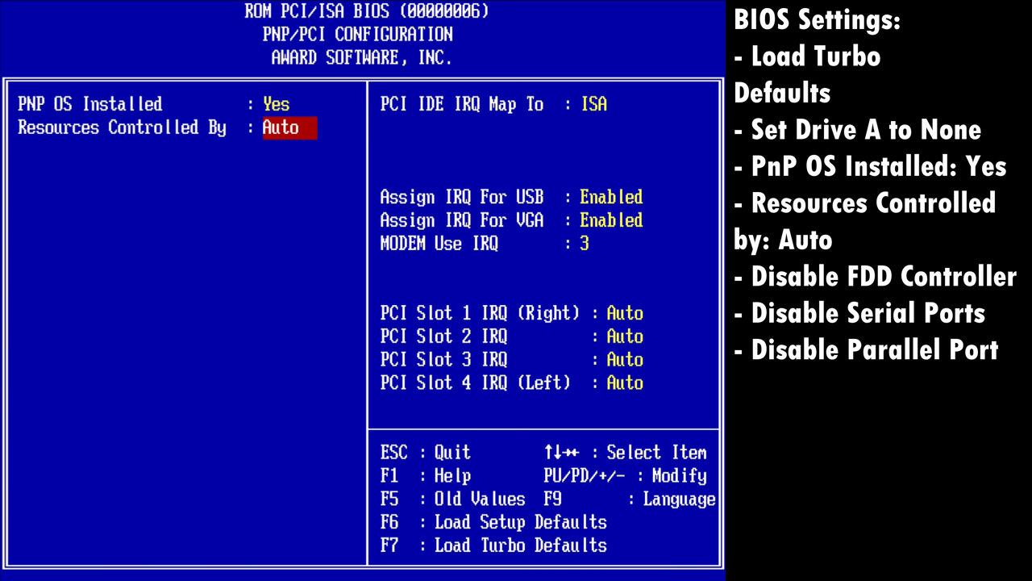
key("Escape")
key("Down")
key("Down")
key("Down")
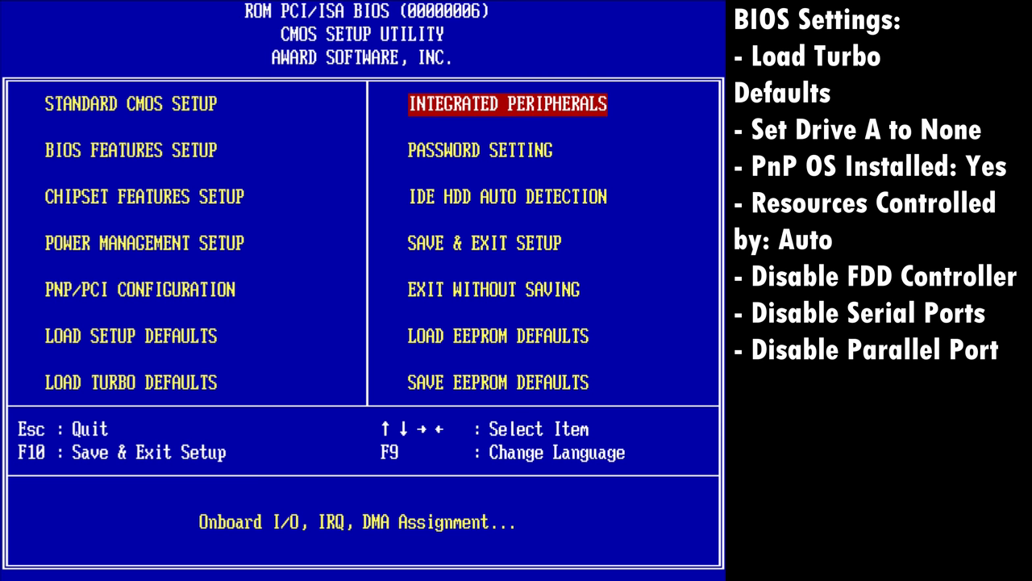
Step: In Integrated Peripherals, disable Onboard FDC, Serial Ports 1 and 2 and the Parallel Port
key("Return")
key("Down")
key("Down")
key("Down")
key("Down")
key("Down")
key("Down")
key("Down")
key("Down")
key("Down")
key("Down")
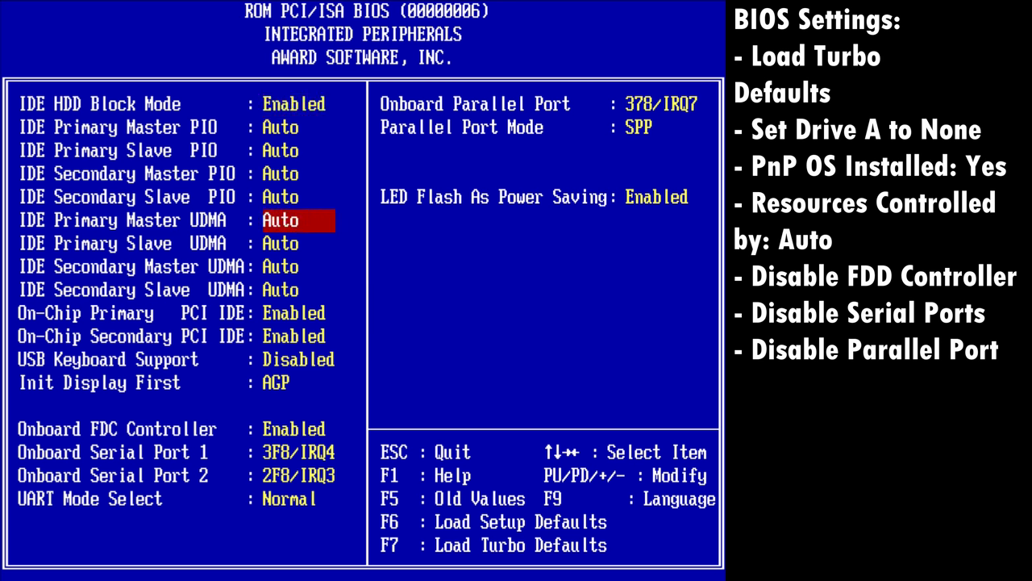
key("Down")
key("Down")
key("Down")
key("Down")
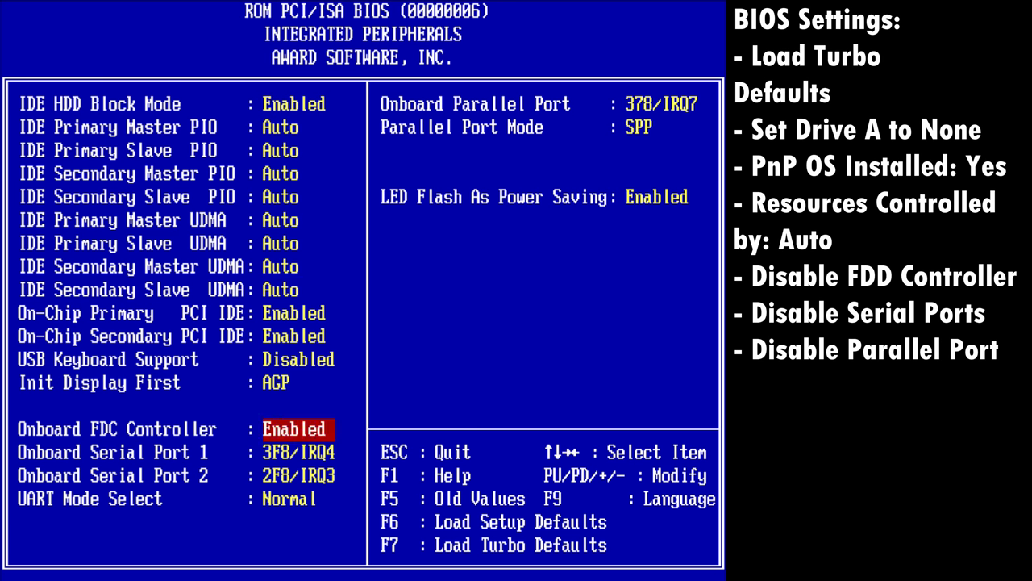
key("Page_Down")
key("Page_Down")
key("Page_Down")
key("Page_Down")
key("Page_Down")
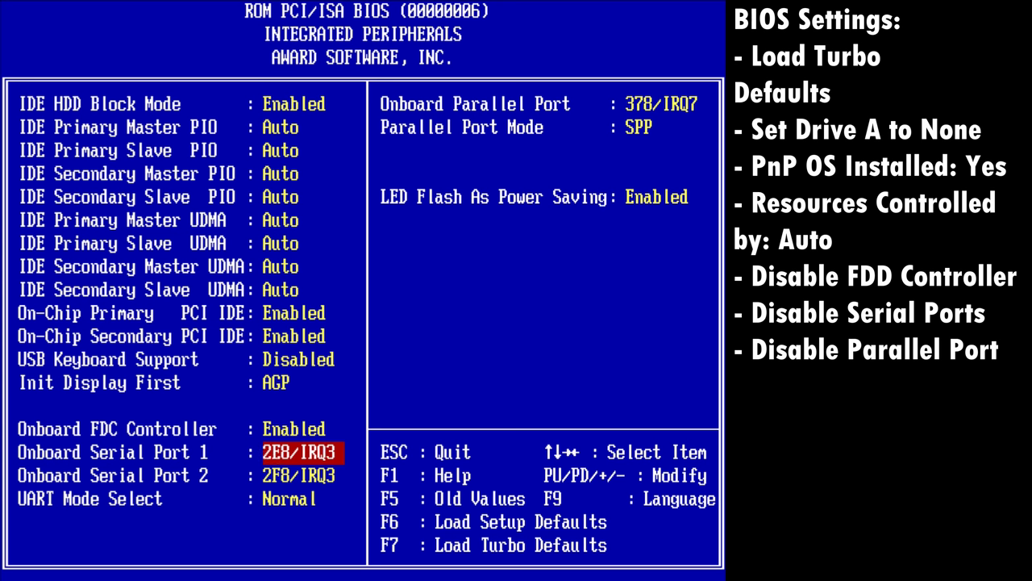
key("Up")
key("Page_Down")
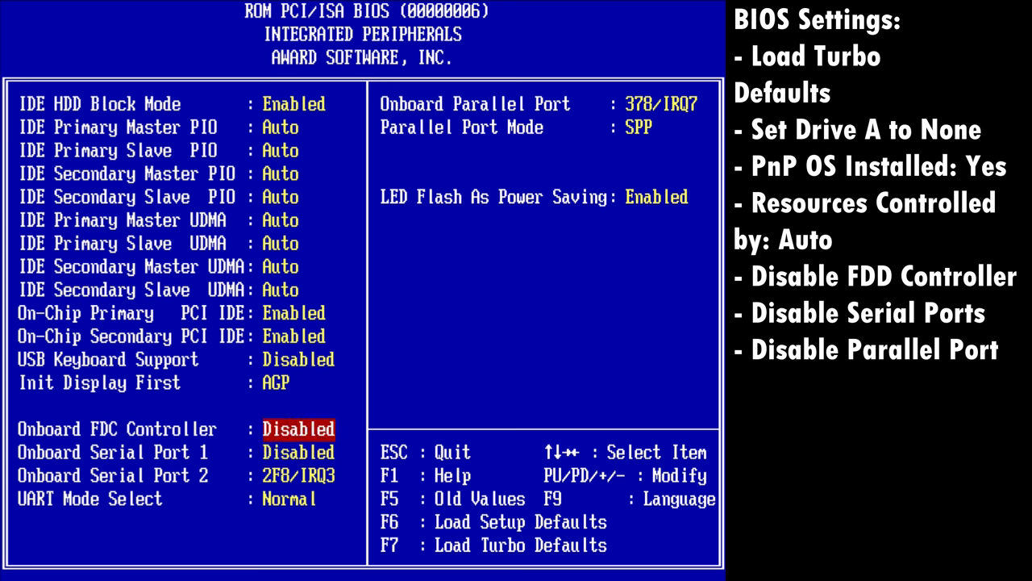
key("Down")
key("Down")
key("Page_Down")
key("Page_Down")
key("Page_Down")
key("Page_Down")
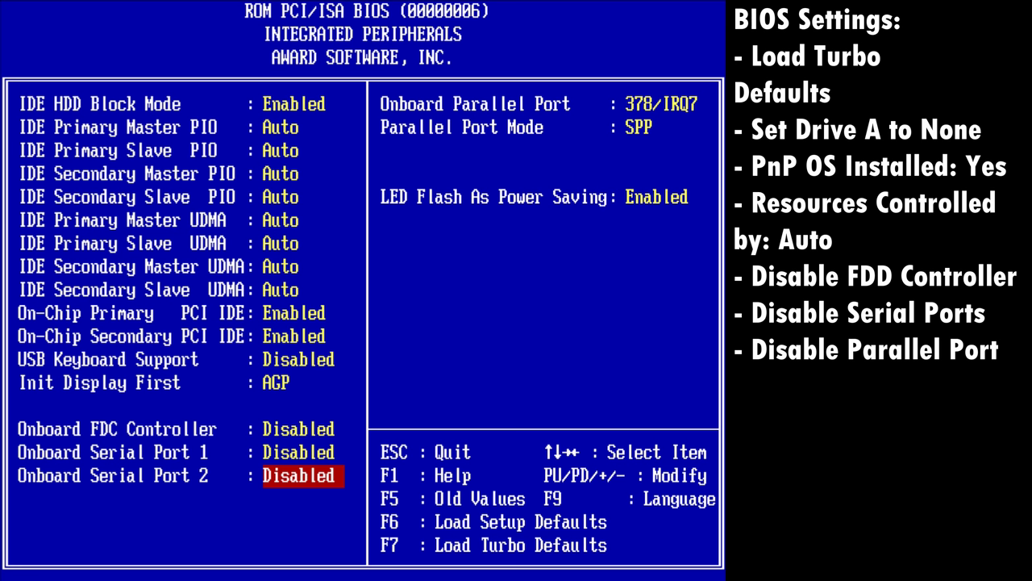
key("Right")
key("Page_Down")
key("Page_Down")
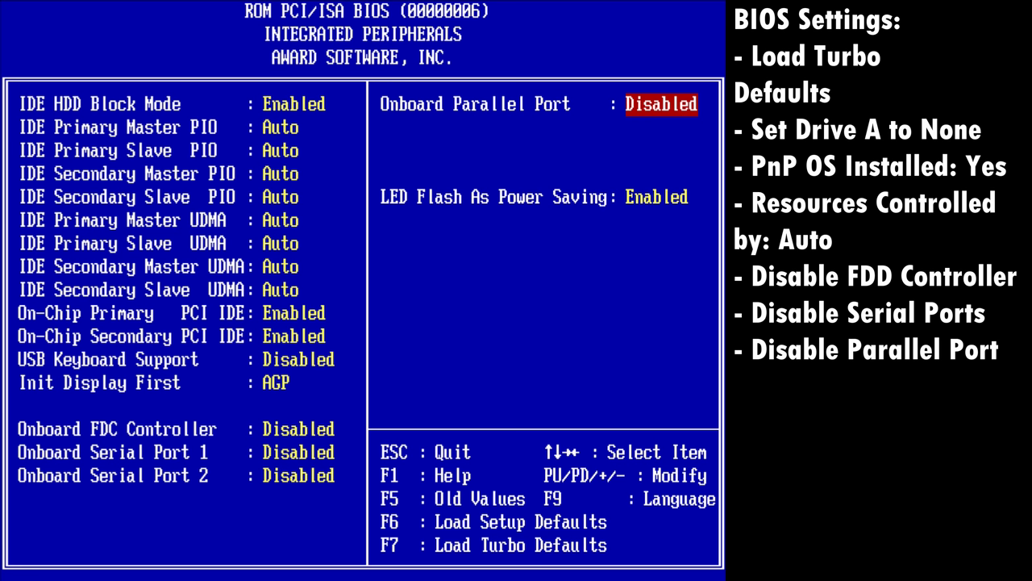
key("Escape")
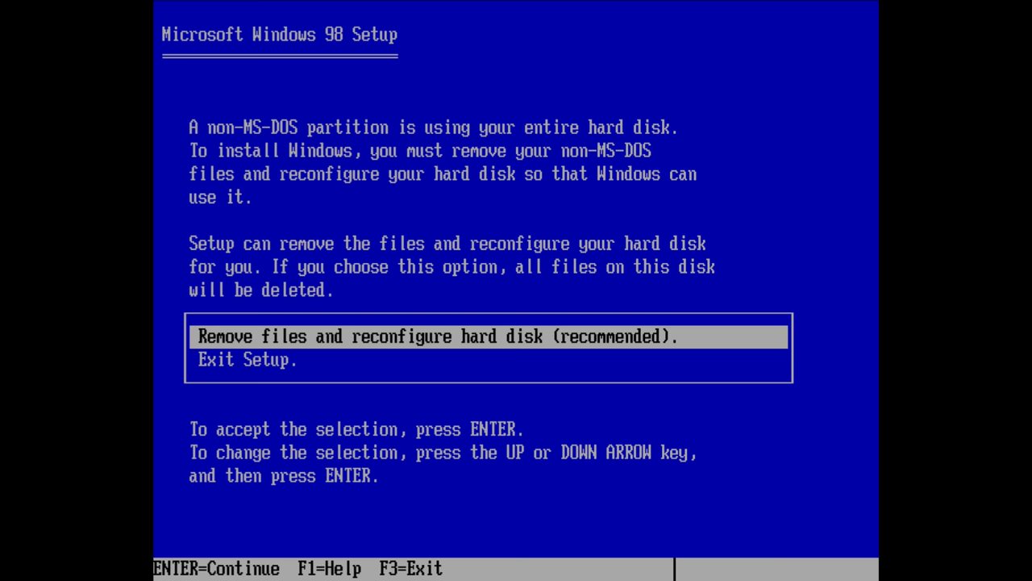
Step: Choose to remove files and reconfigure the hard disk, confirm with Y, and accept large disk support
key("Return")
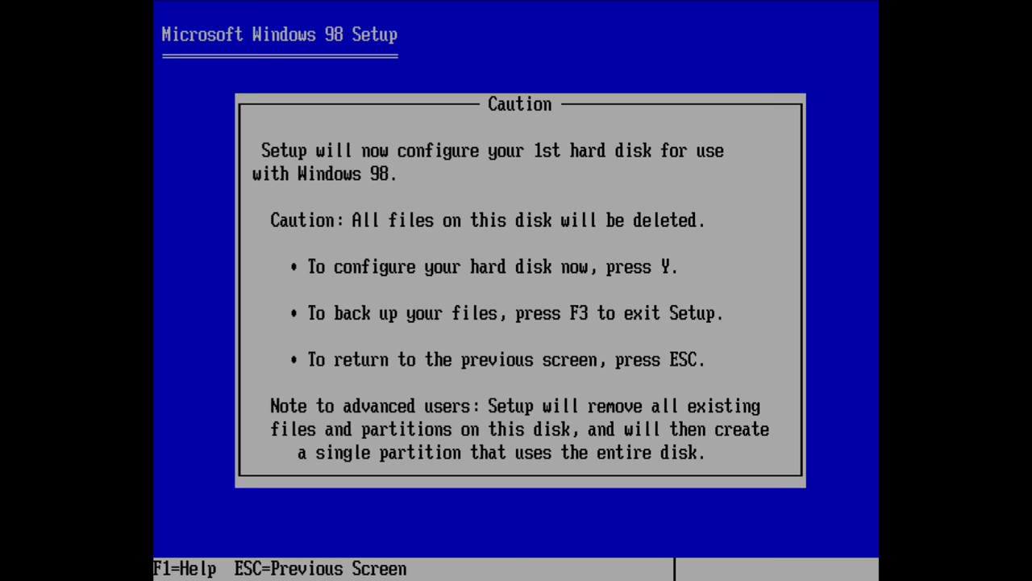
key("y")
key("Return")
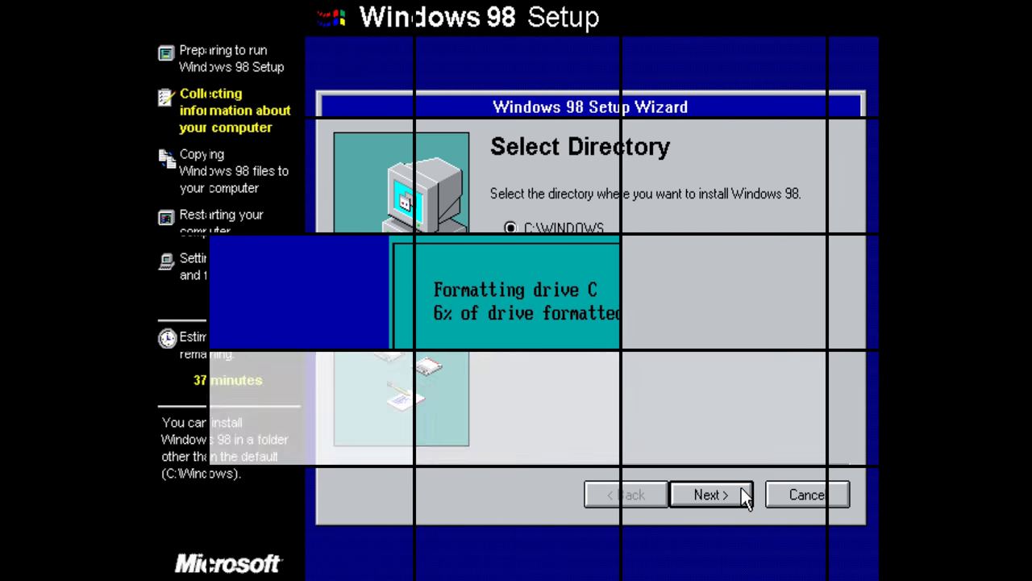
Step: Run a Typical Windows 98 setup with common components, computer name P3-1000, and default user details
left_click(742, 488)
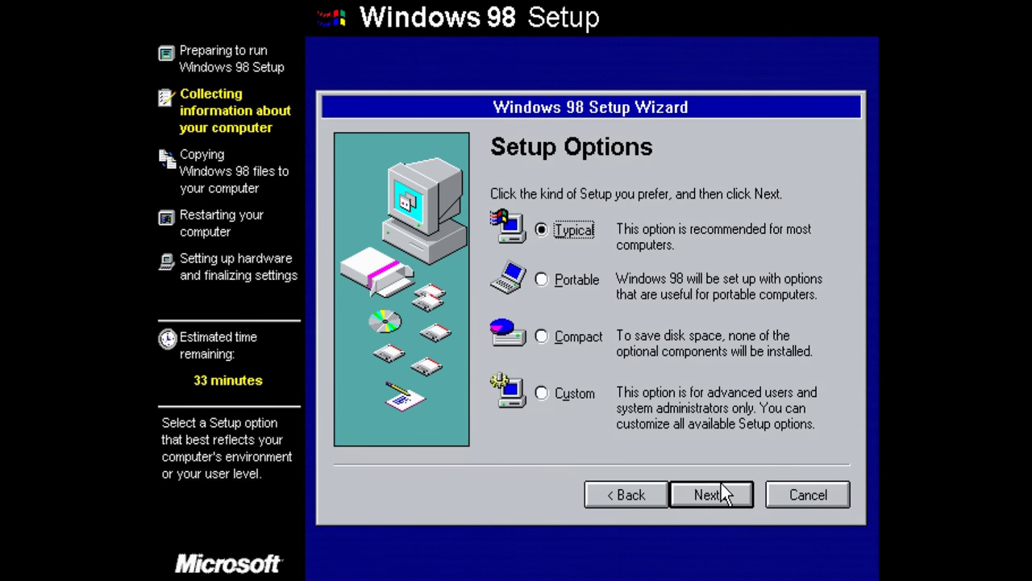
left_click(722, 493)
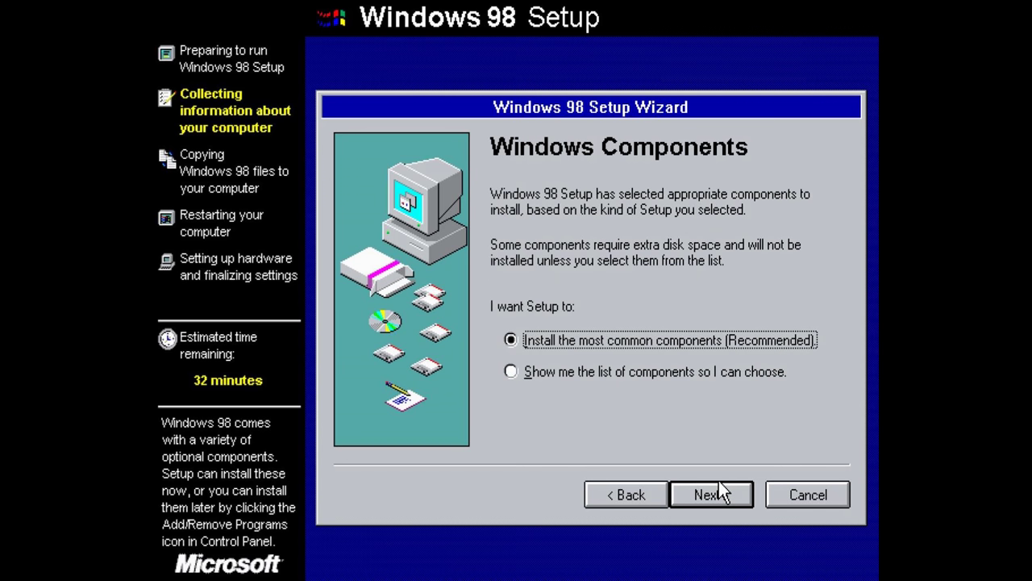
left_click(720, 482)
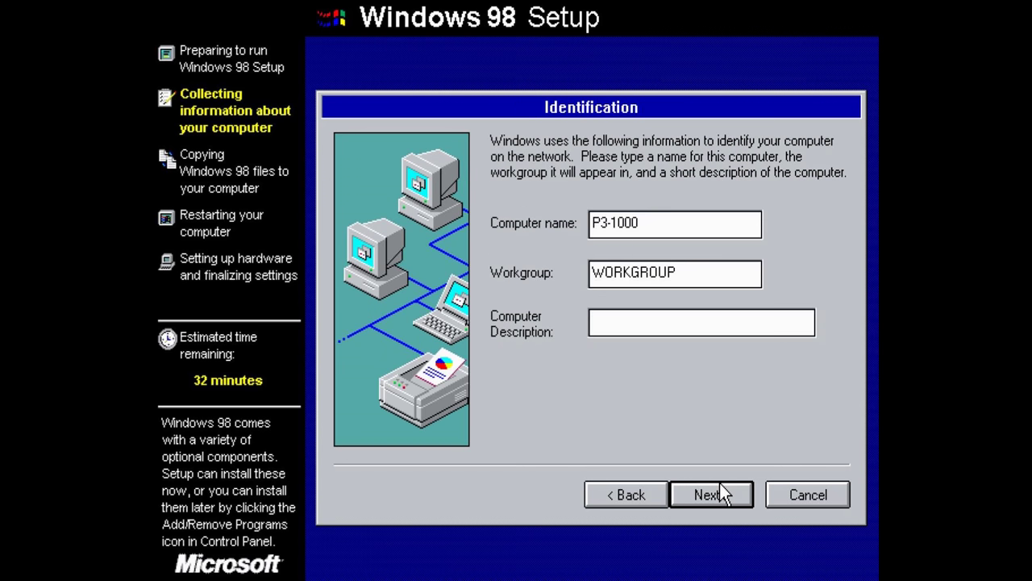
left_click(720, 484)
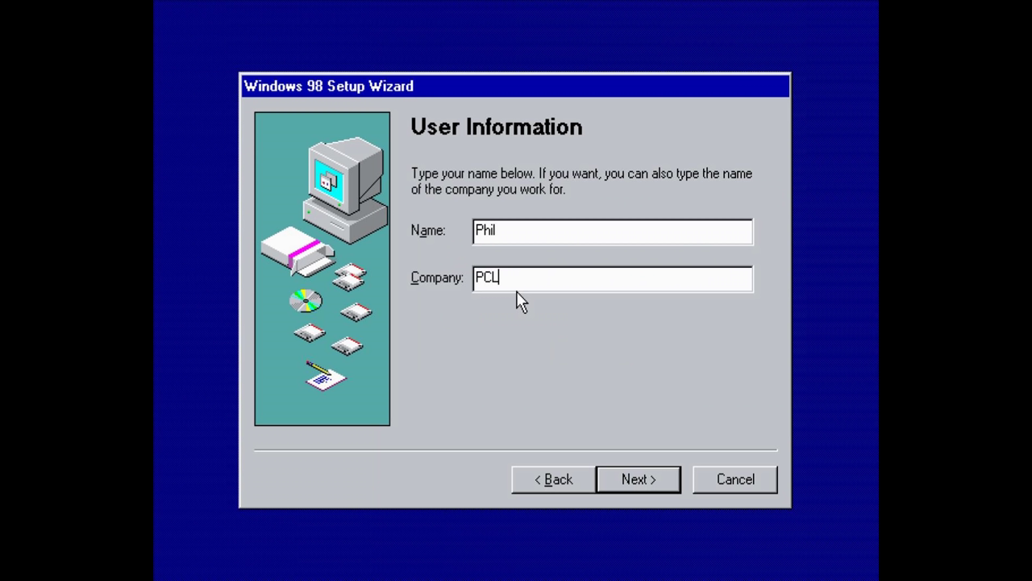
key("Return")
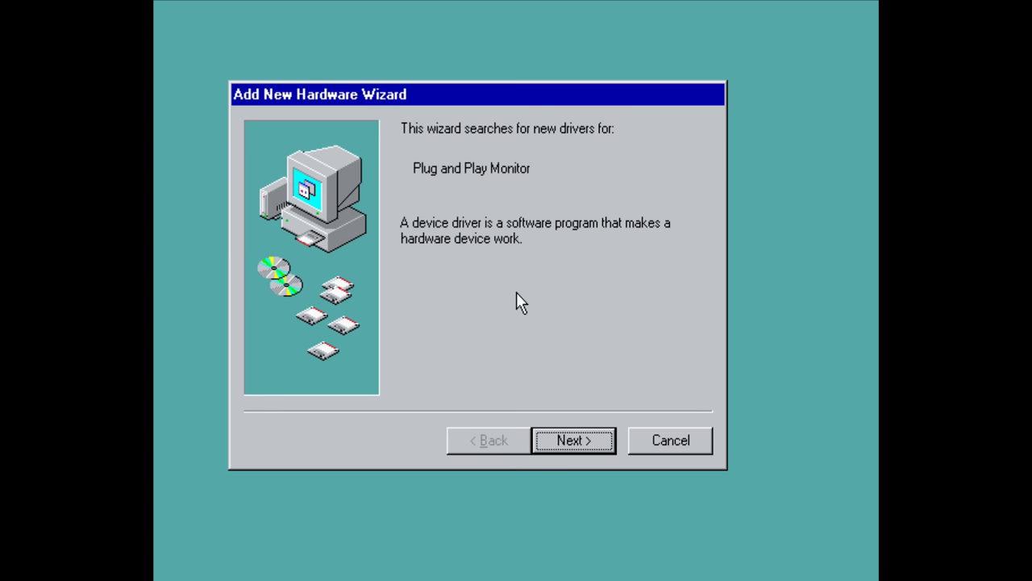
Step: Close Welcome and delete the Outlook Express, Internet, MSN, Online Services and IE desktop icons
left_click(546, 441)
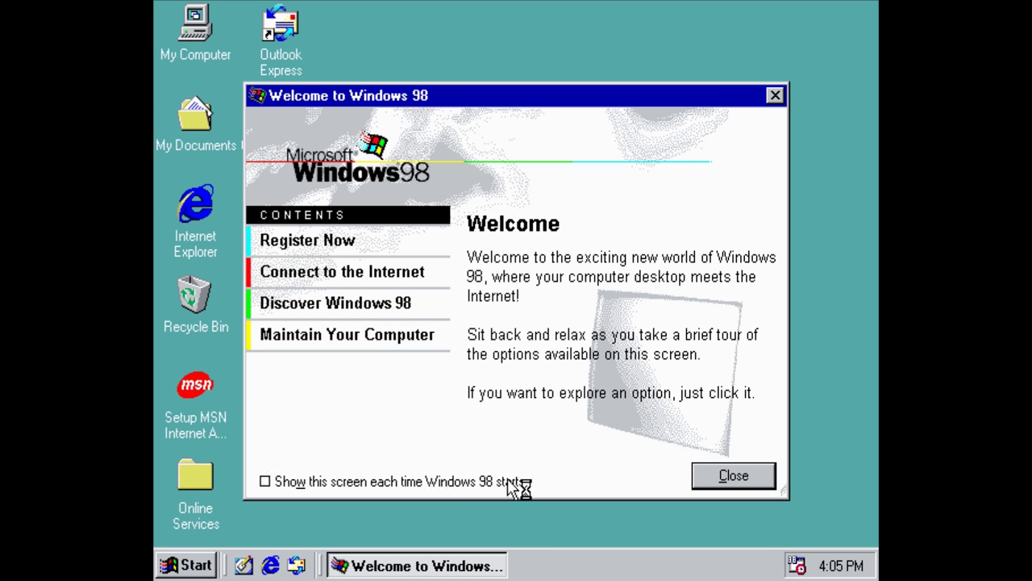
left_click(726, 476)
left_click_drag(362, 196, 261, 2)
key("Delete")
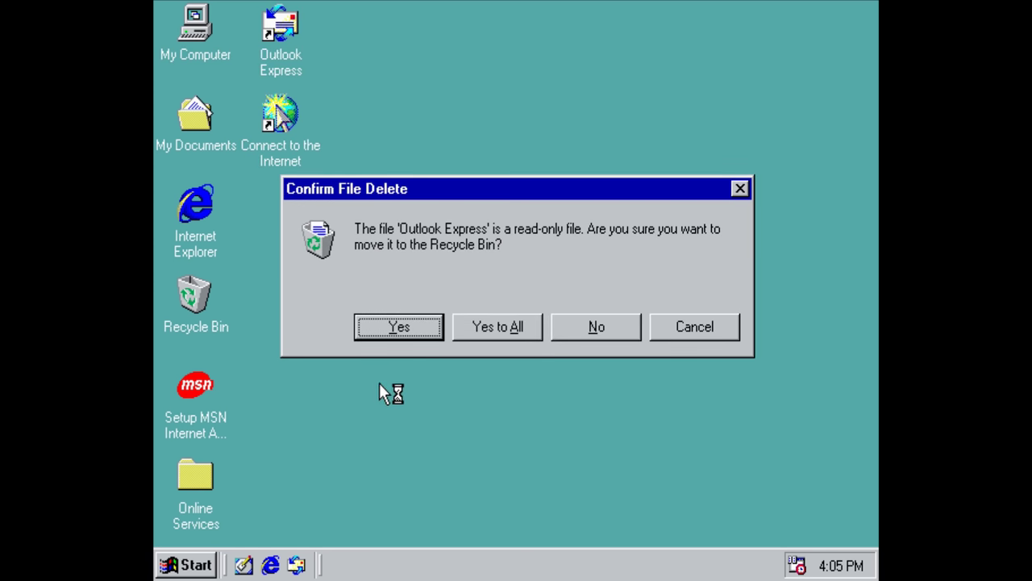
left_click(500, 327)
left_click_drag(279, 513, 161, 357)
key("Delete")
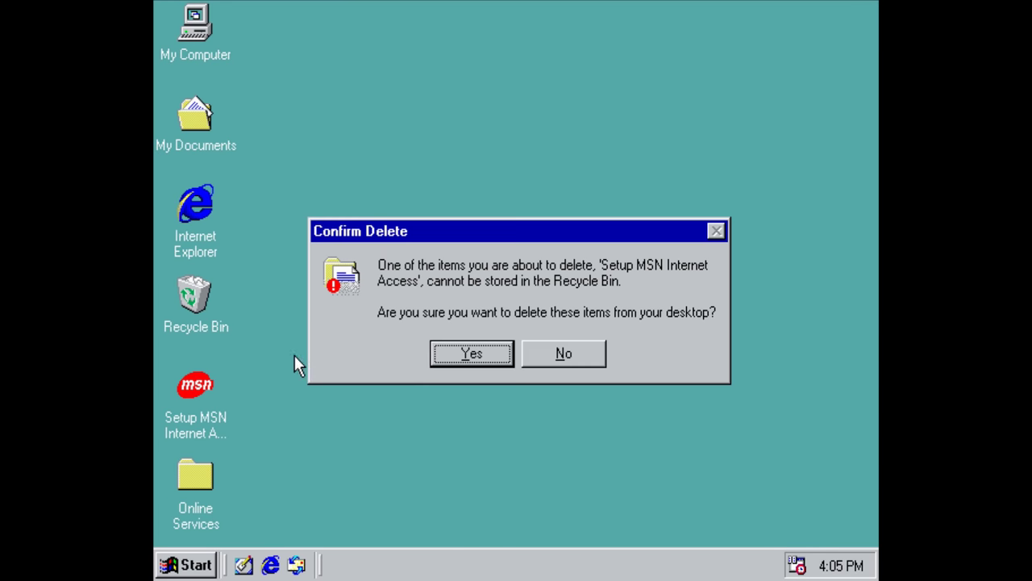
left_click(443, 359)
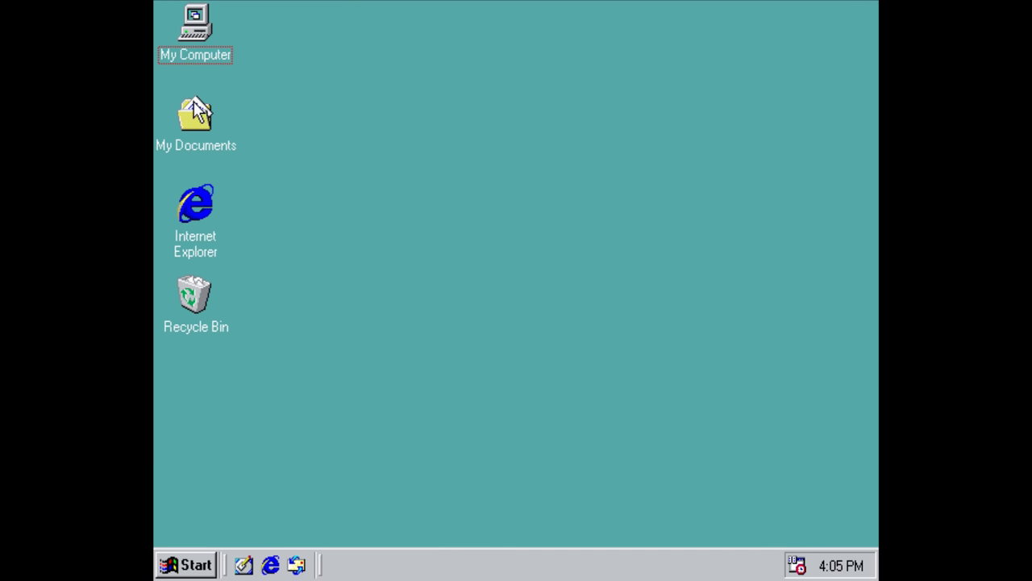
left_click(194, 213)
key("Delete")
left_click(472, 353)
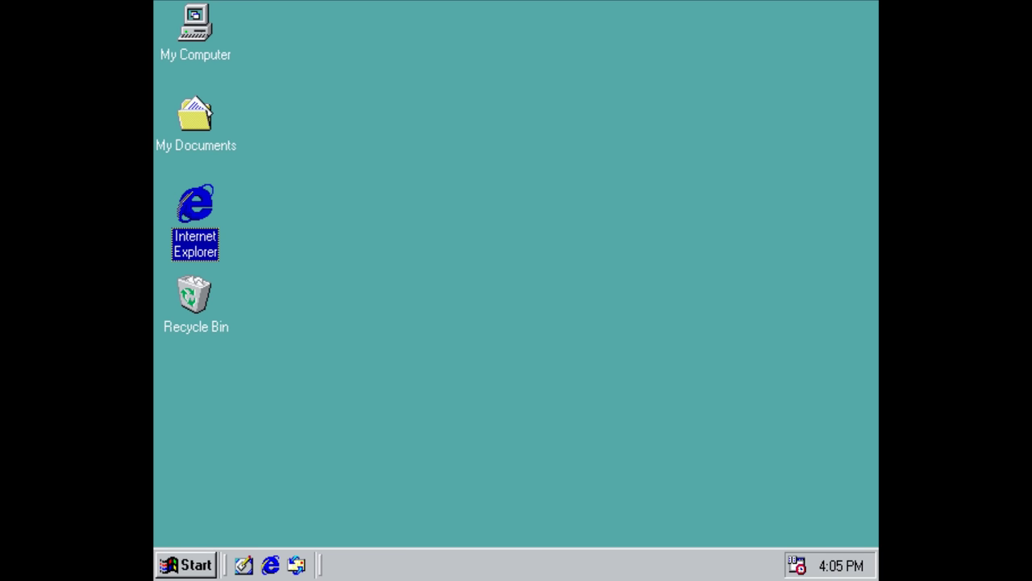
Step: Delete the Quick Launch browser and Outlook Express shortcuts, then glance through the Programs menu
right_click(271, 563)
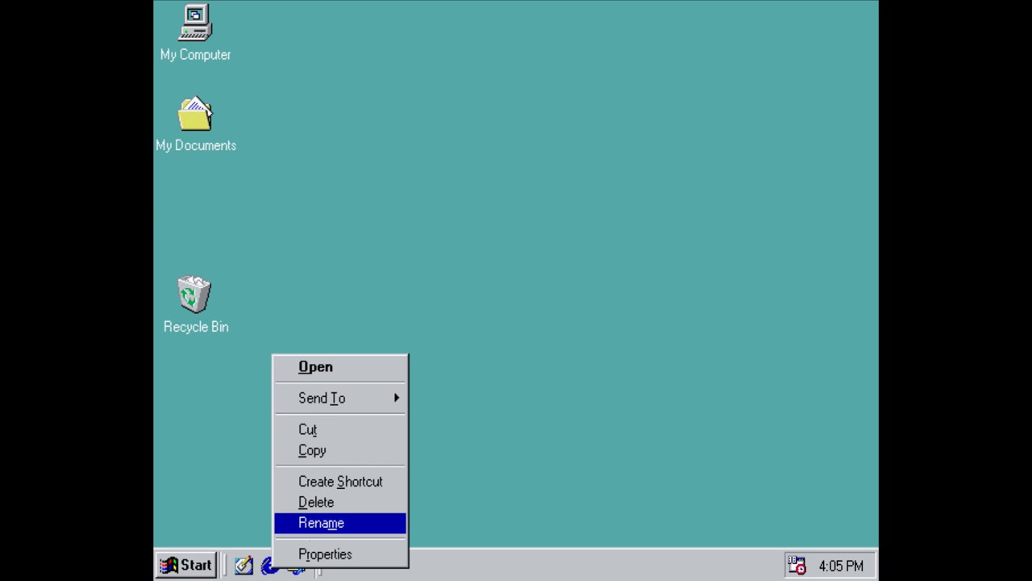
left_click(309, 506)
left_click(576, 305)
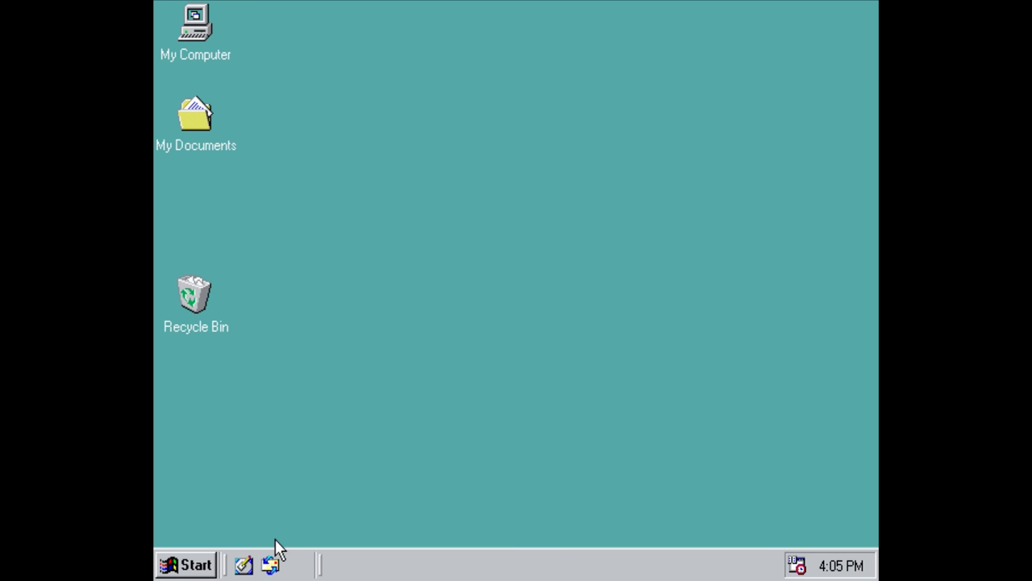
right_click(272, 564)
left_click(321, 494)
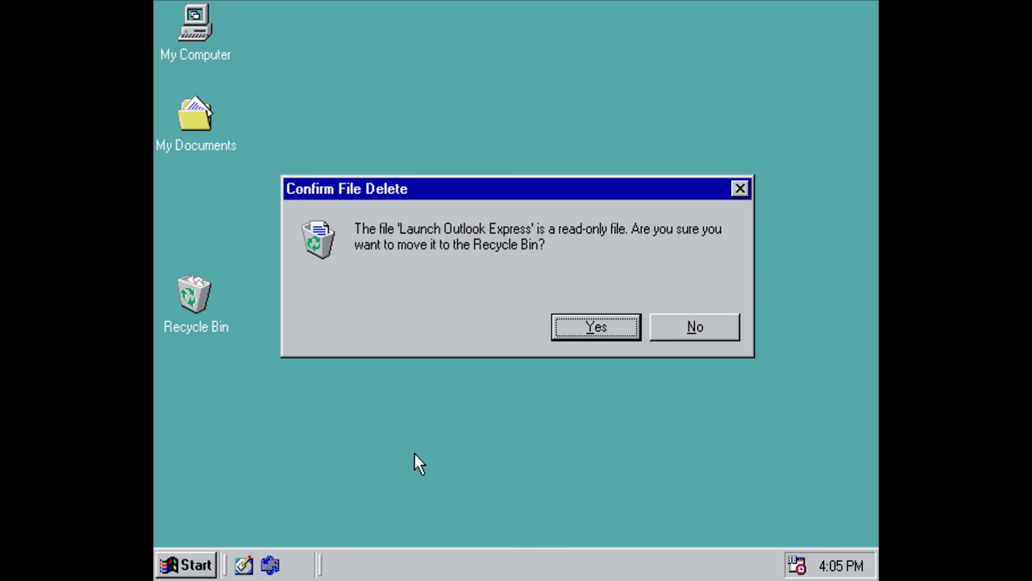
left_click(577, 334)
left_click(185, 565)
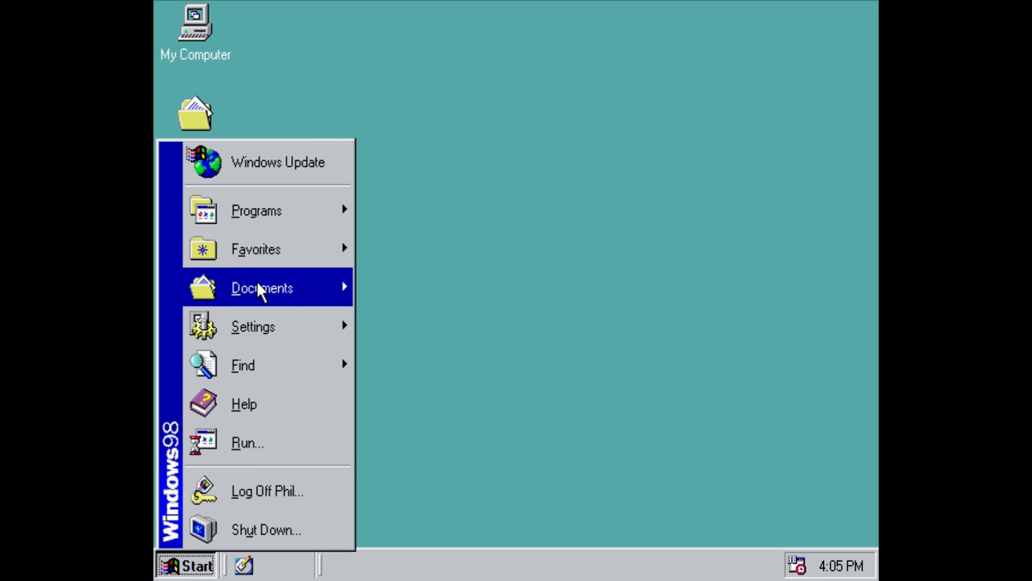
mouse_move(275, 211)
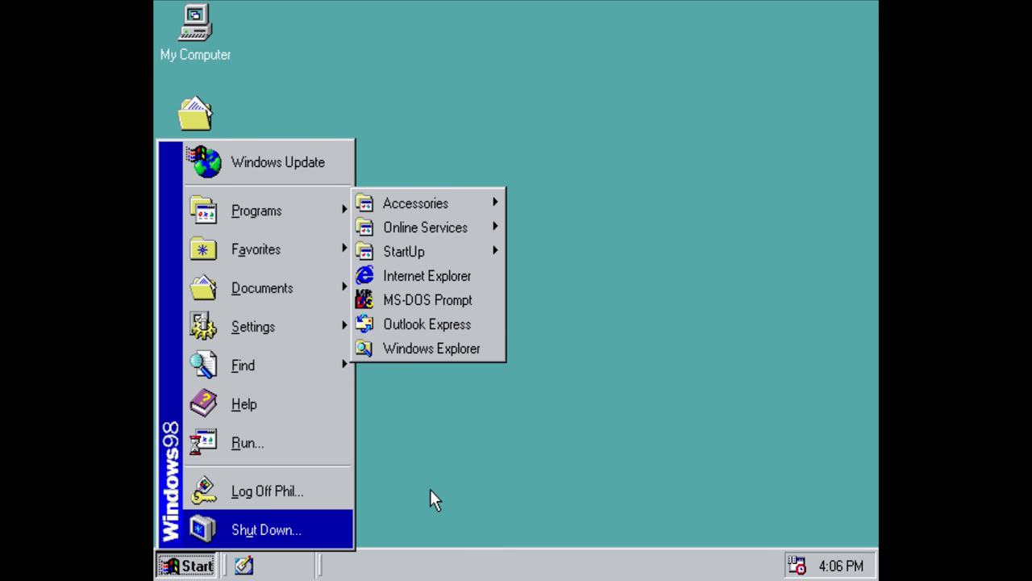
left_click(473, 465)
Step: Turn on Auto Arrange, move Recycle Bin to the top, and empty the Recycle Bin
right_click(429, 174)
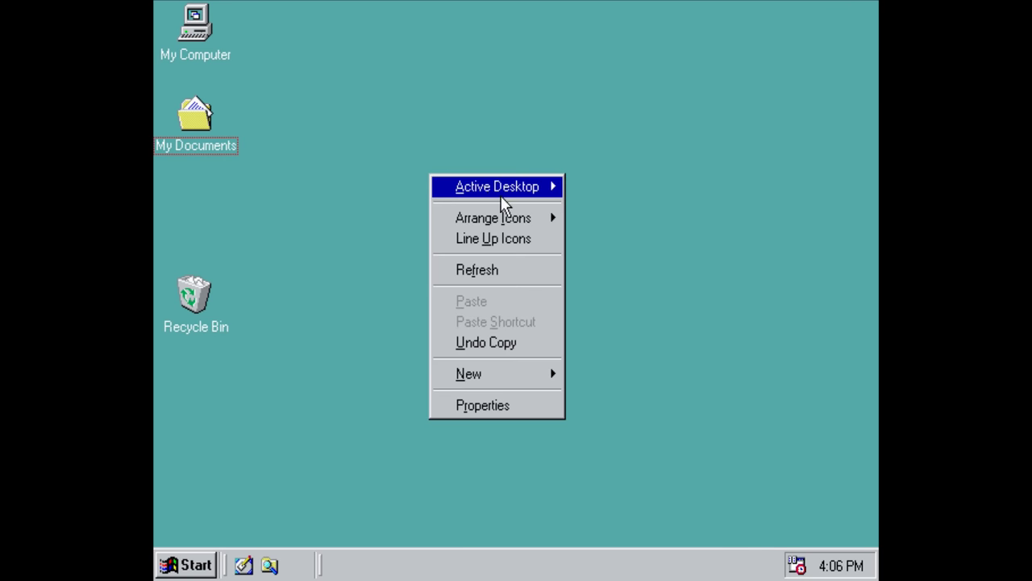
mouse_move(534, 218)
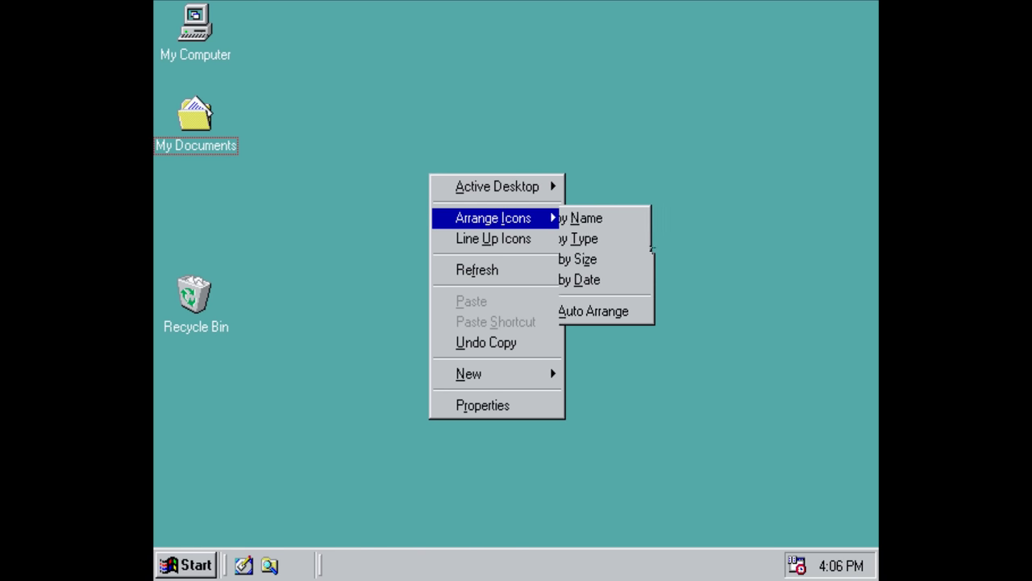
left_click(584, 308)
left_click_drag(206, 194, 156, 5)
right_click(192, 26)
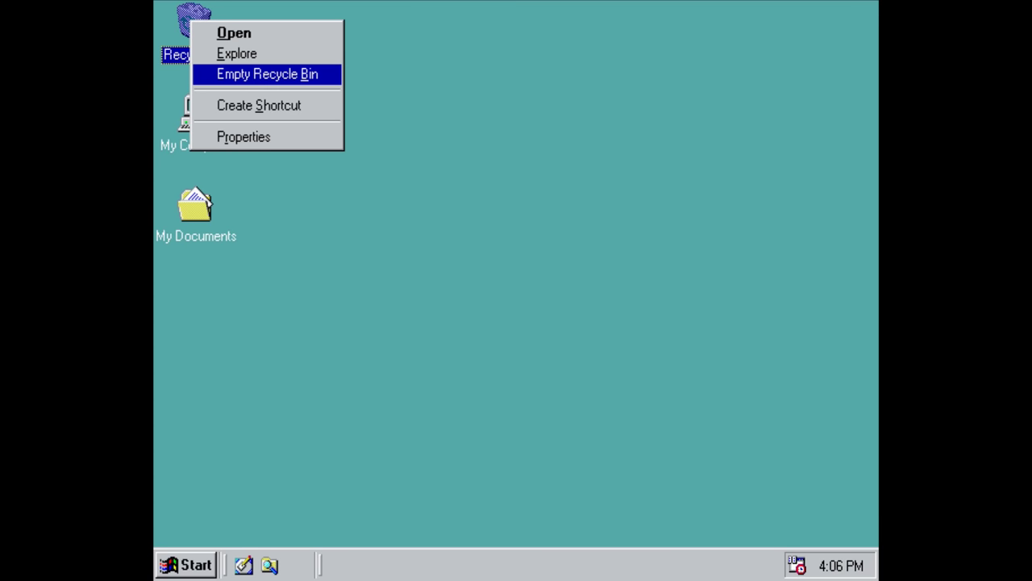
left_click(262, 73)
left_click(577, 324)
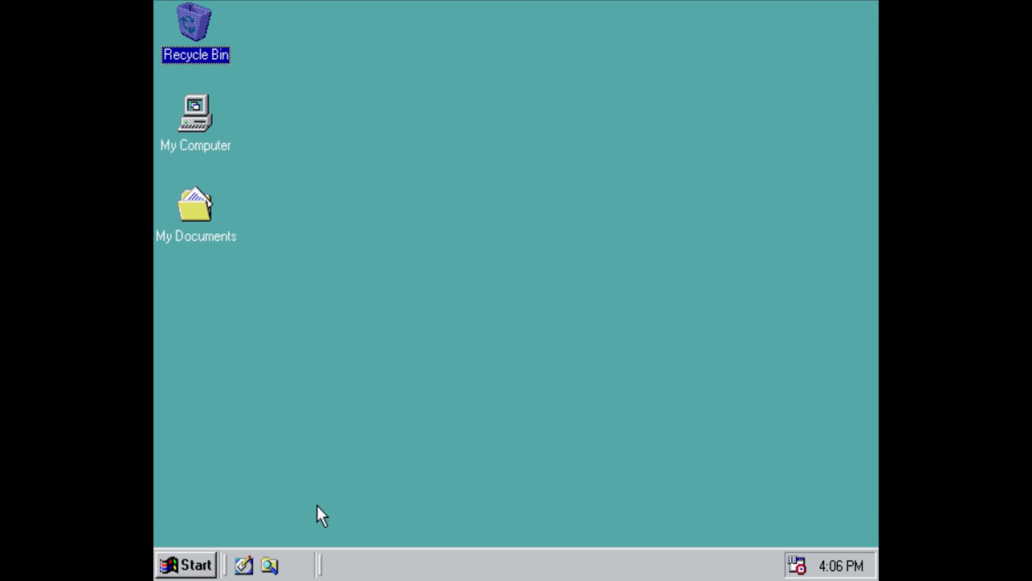
Step: Check Device Manager in My Computer's properties, then cancel out
right_click(202, 118)
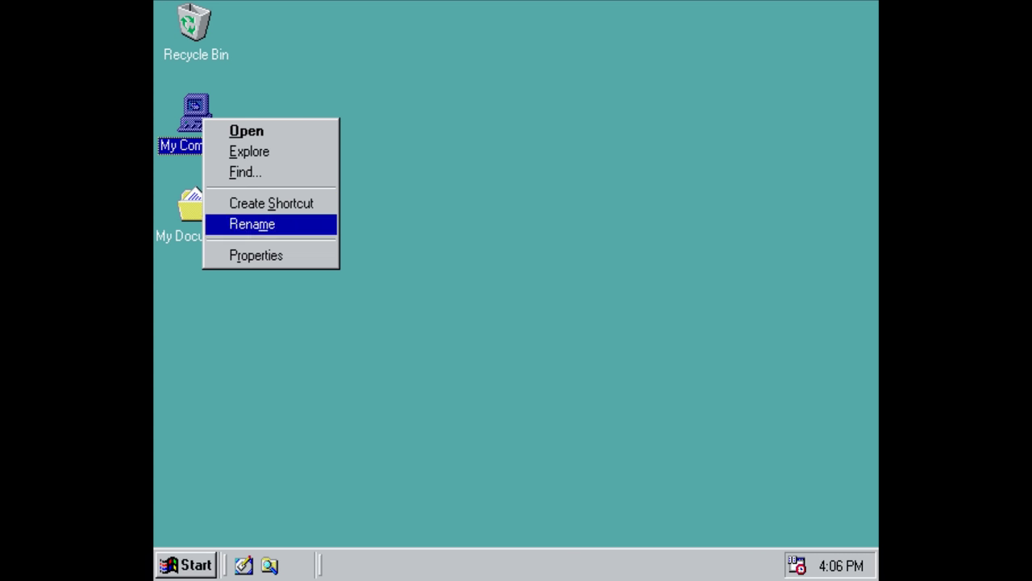
left_click(261, 250)
left_click(294, 47)
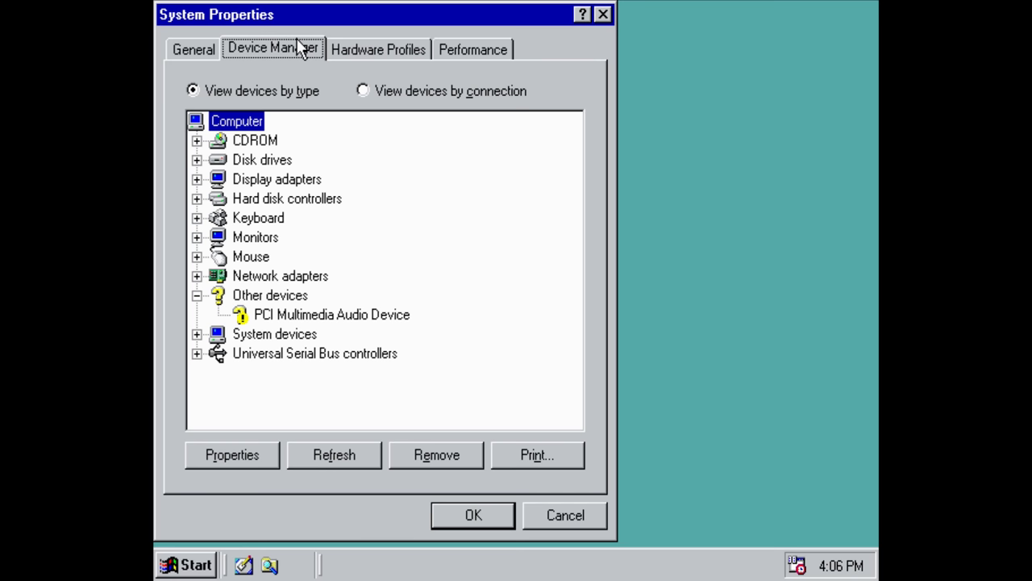
left_click(548, 516)
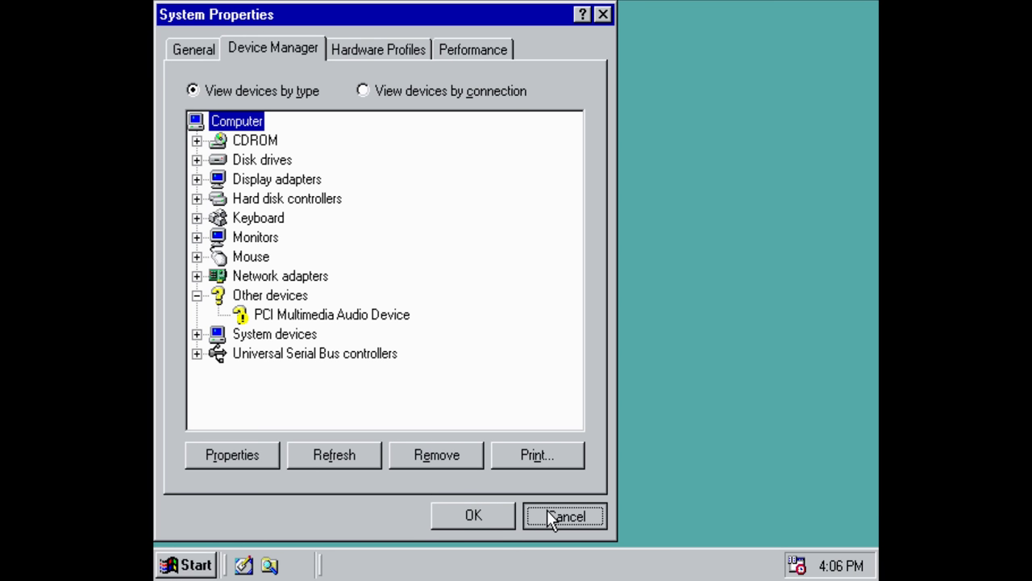
Step: Shut down Windows from the Start menu
key("ctrl+Escape")
left_click(278, 534)
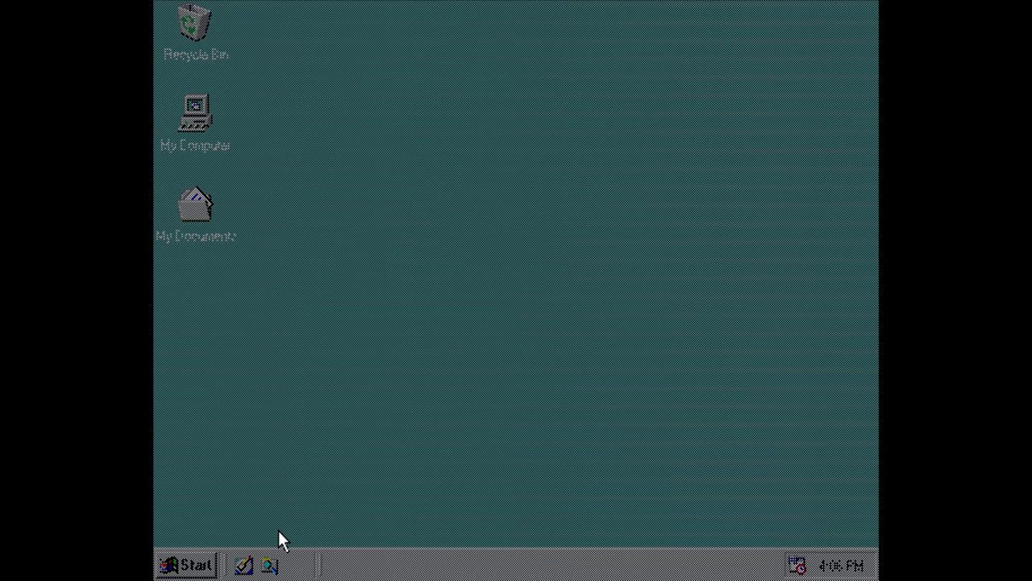
left_click(447, 233)
left_click(448, 337)
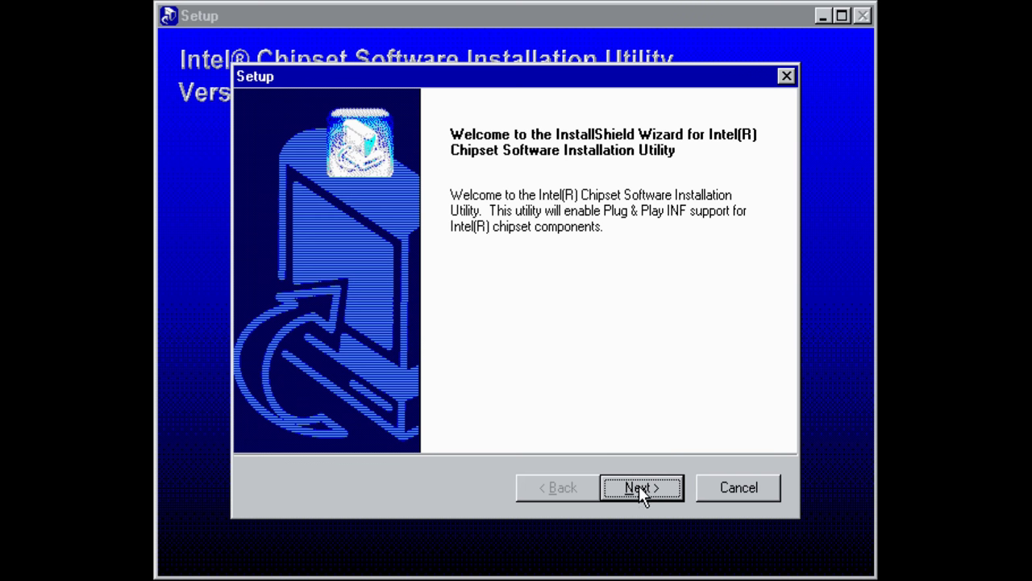
Step: Proceed past the Intel Chipset installer welcome page and accept its licence
left_click(637, 488)
left_click(639, 487)
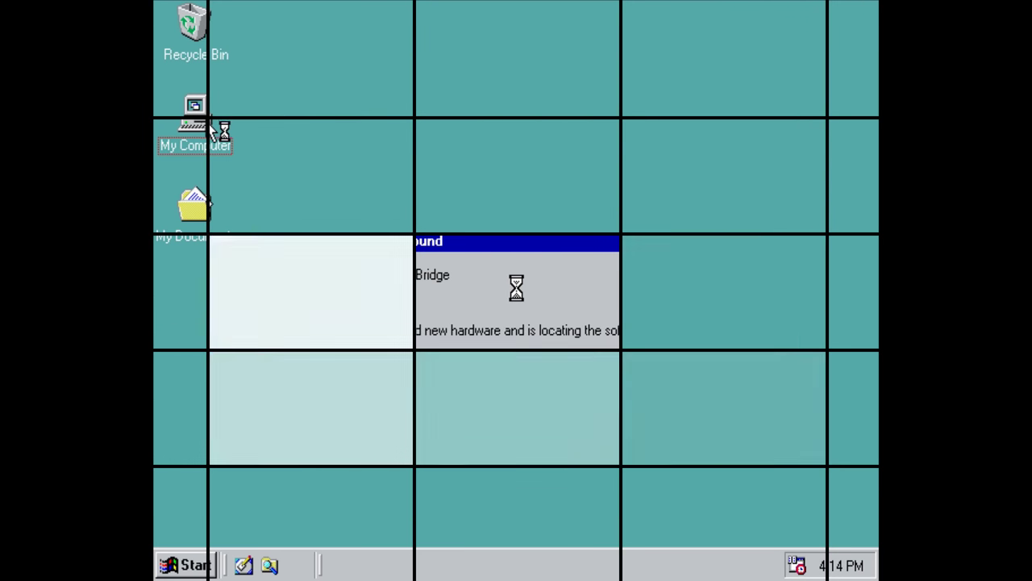
Step: Enable DMA on the GENERIC IDE DISK TYPE47 drive in Device Manager and restart the PC
right_click(206, 123)
left_click(257, 255)
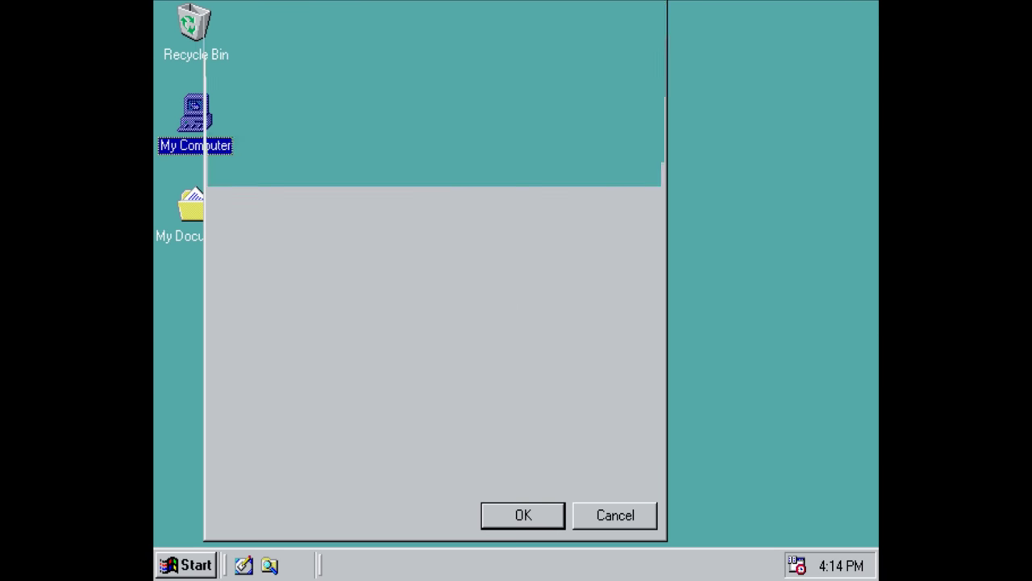
left_click(319, 49)
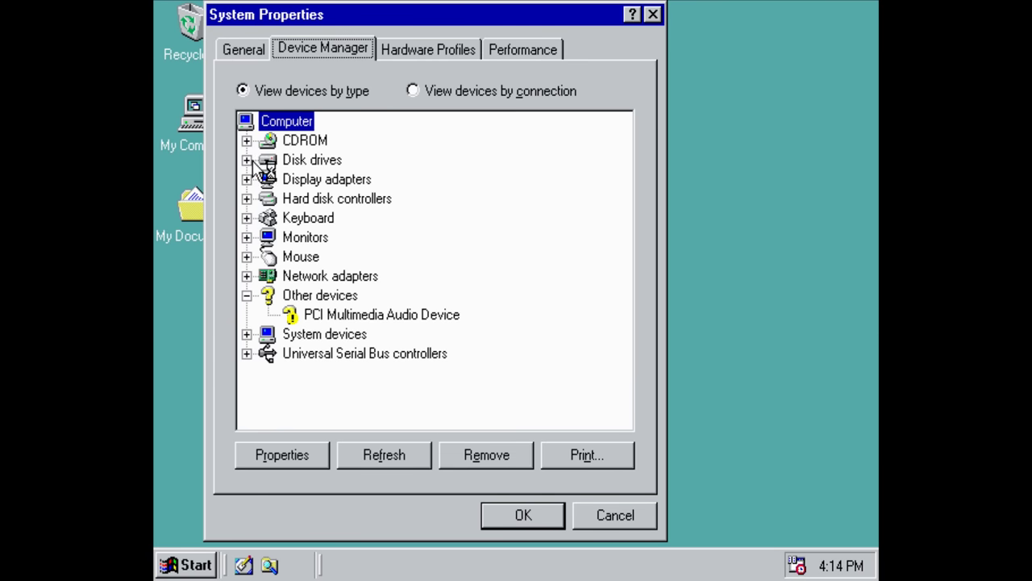
left_click(247, 160)
left_click(364, 181)
double_click(353, 178)
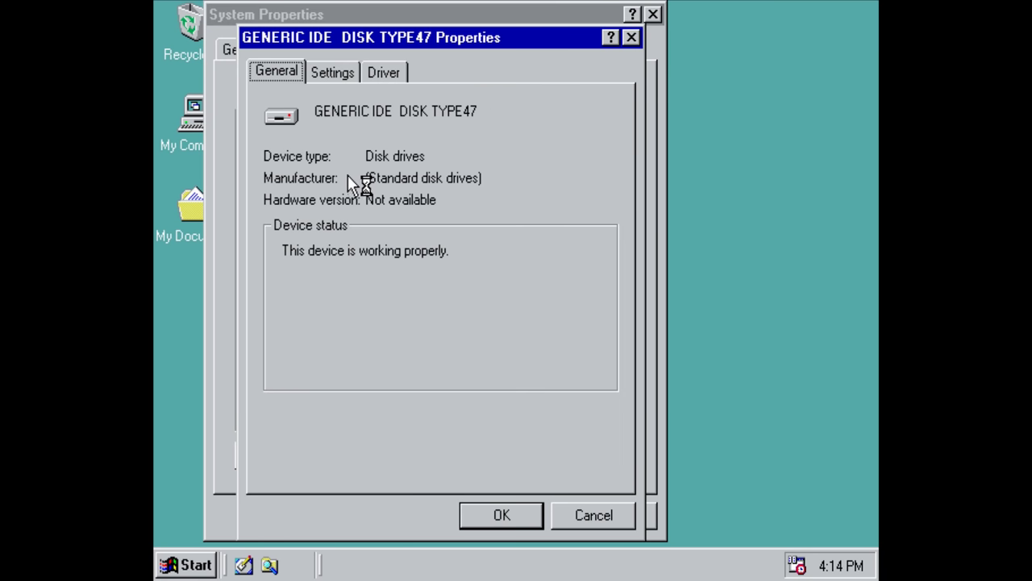
left_click(355, 72)
left_click(484, 314)
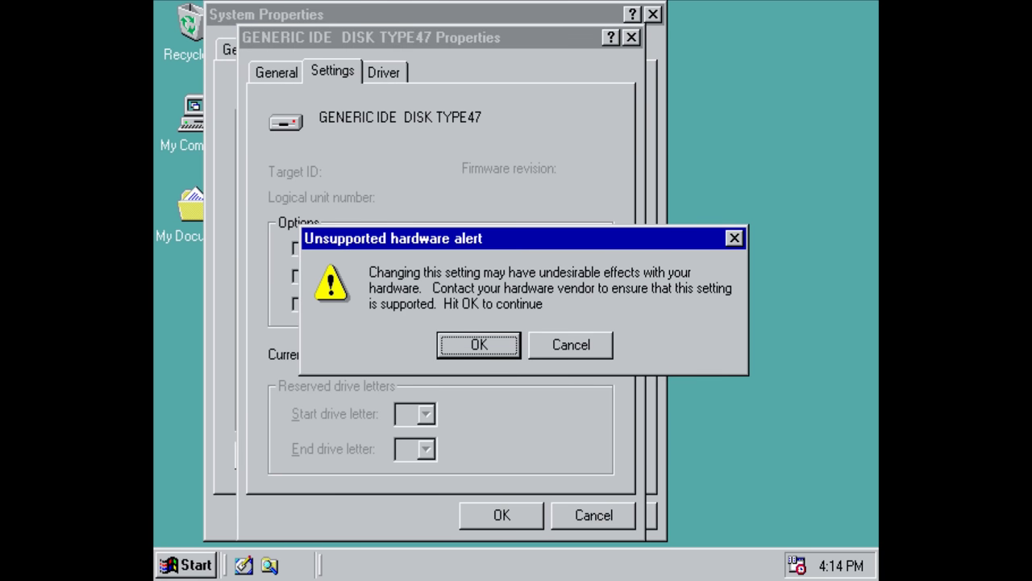
left_click(490, 343)
left_click(500, 514)
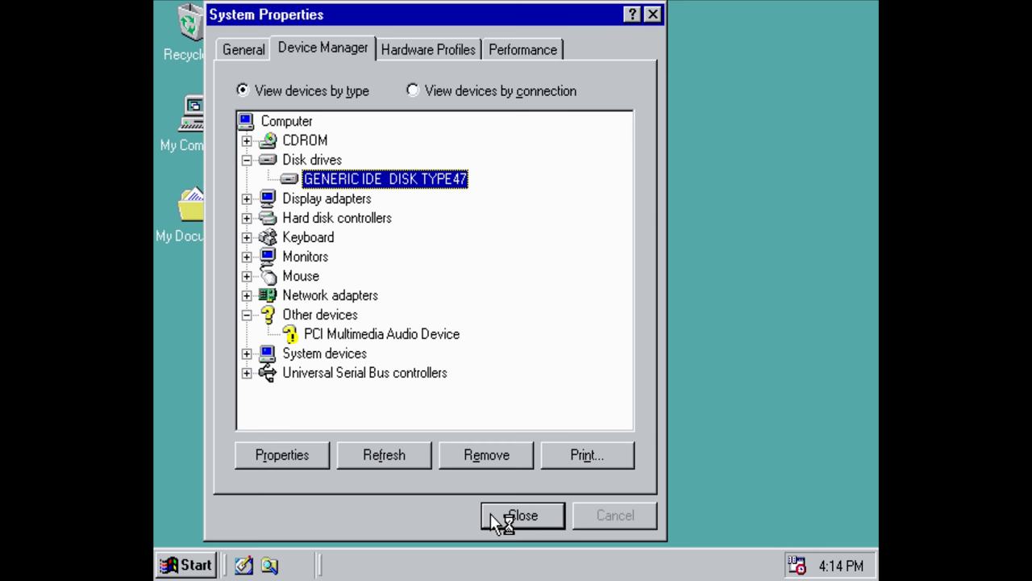
left_click(494, 514)
left_click(474, 352)
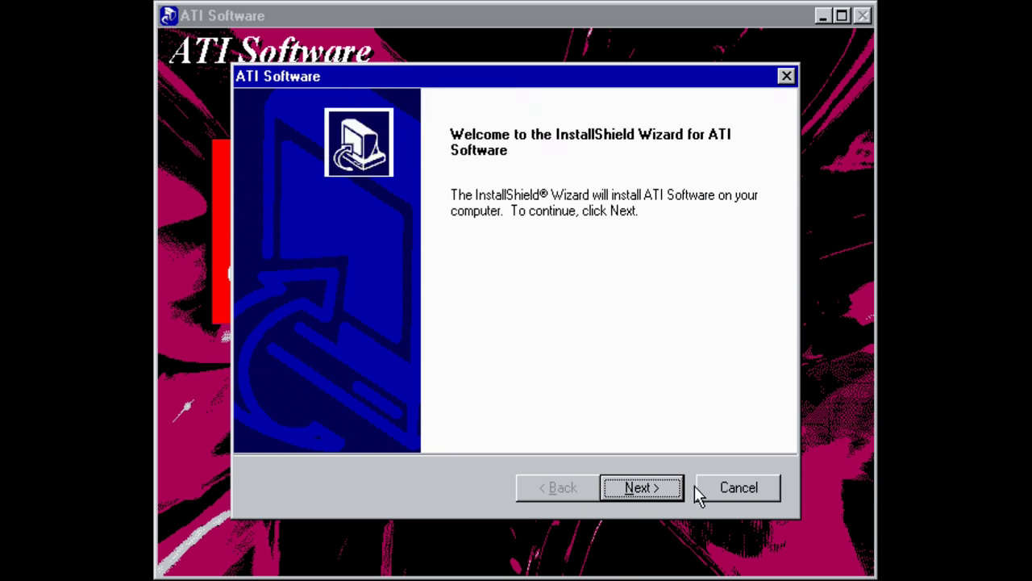
Step: Install the ATI display driver, accepting the licence and choosing the Express install
left_click(650, 489)
left_click(645, 487)
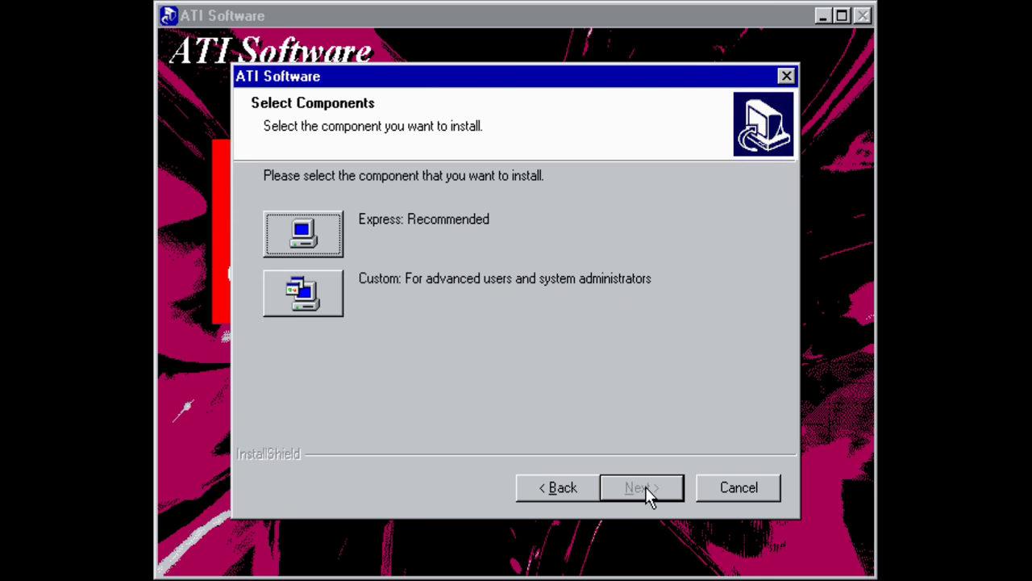
left_click(307, 248)
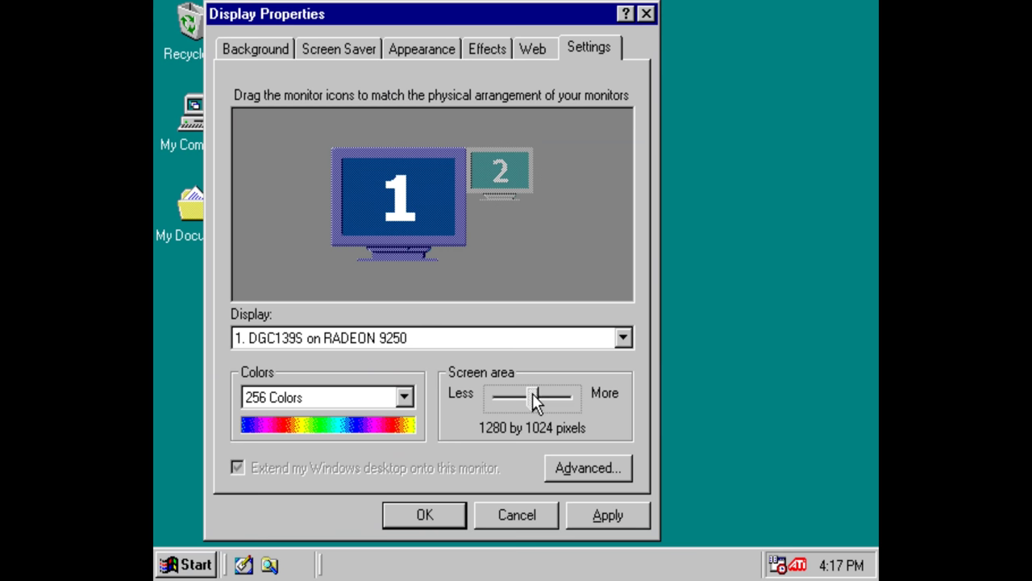
Step: Raise the display Colors setting above 256 colours and restart to apply it
left_click(358, 396)
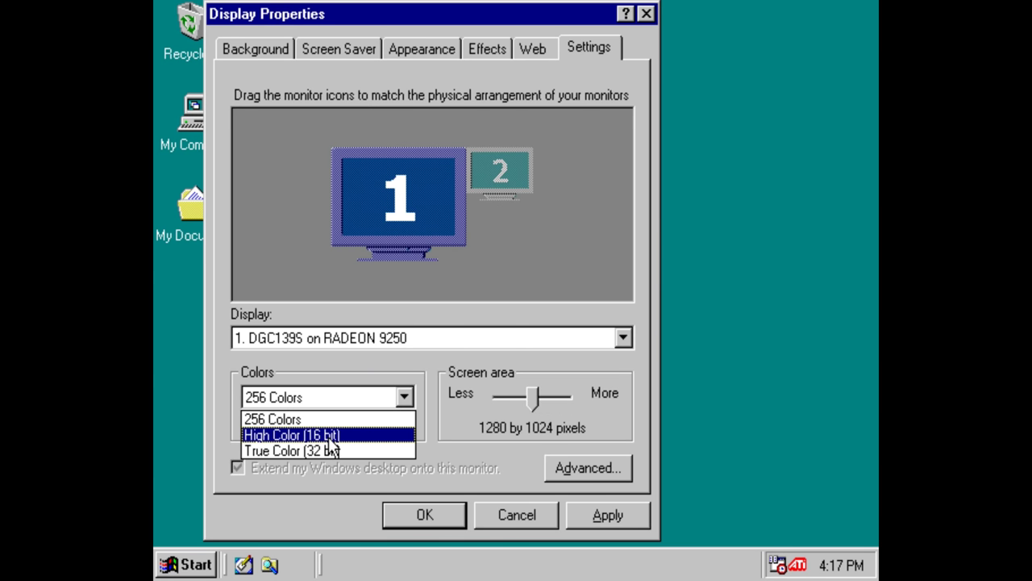
left_click(332, 450)
left_click(393, 518)
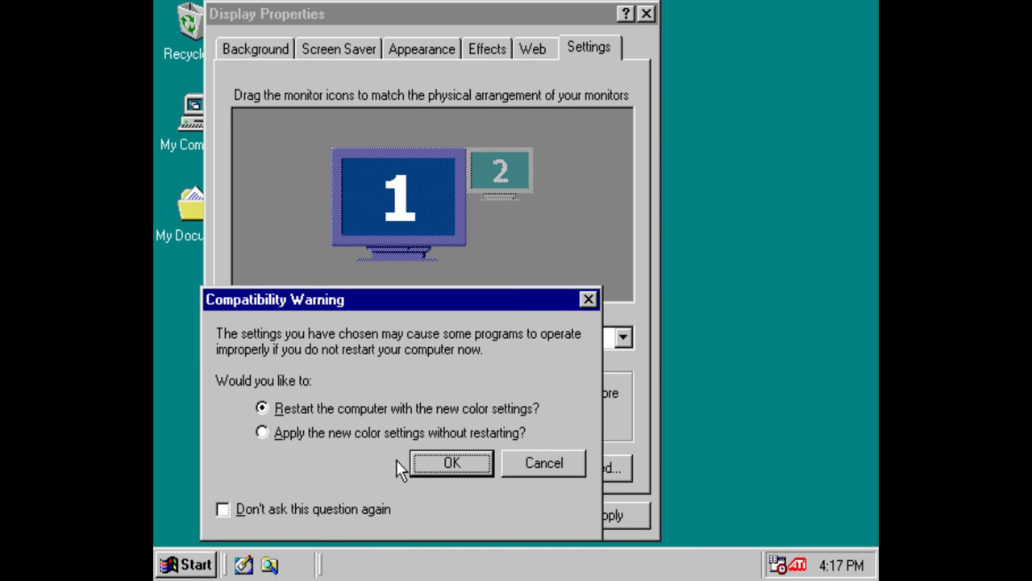
left_click(450, 464)
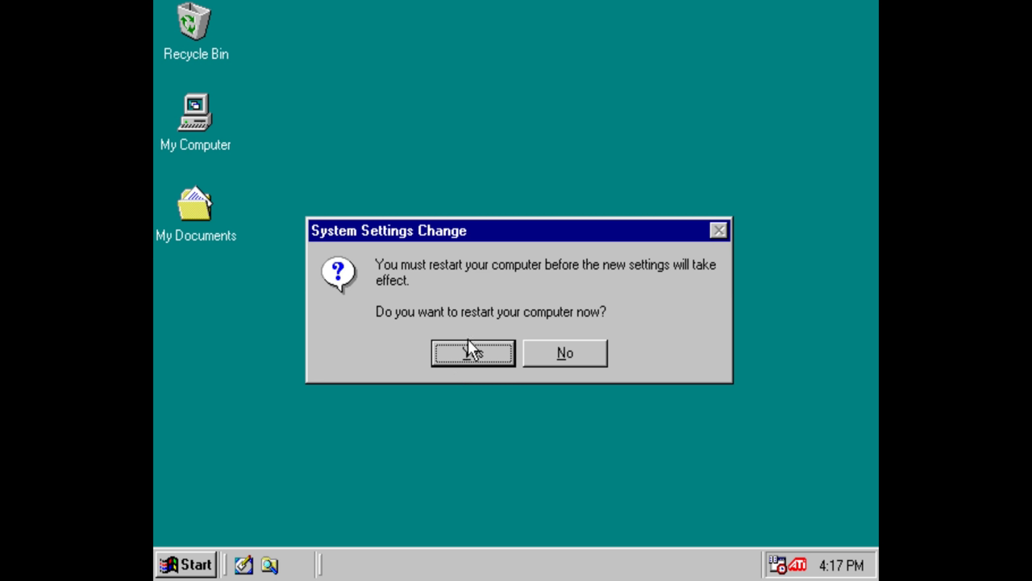
left_click(469, 353)
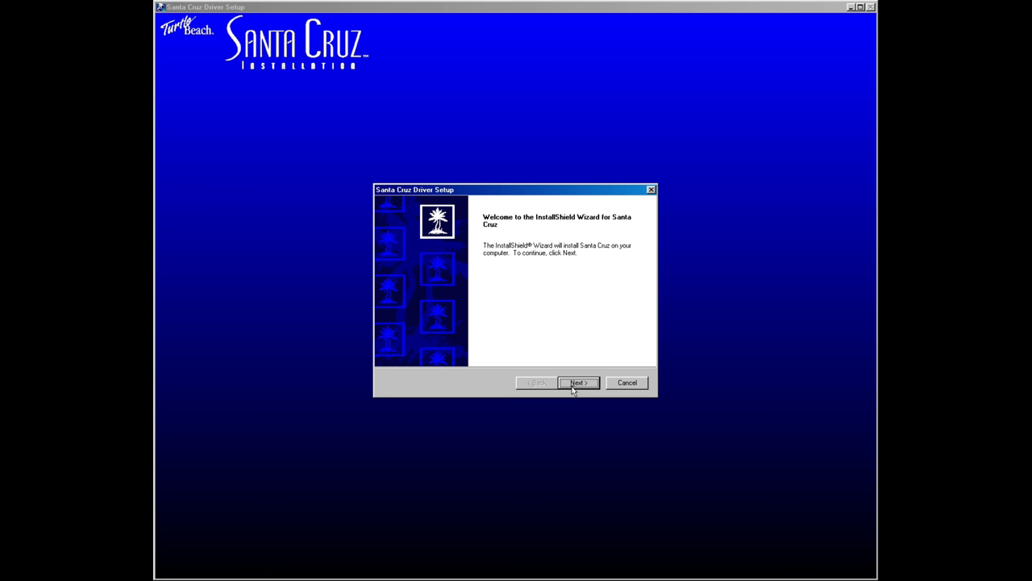
Step: Start the Santa Cruz setup, accept its licence and keep the default program folder
left_click(574, 384)
left_click(574, 384)
left_click(573, 385)
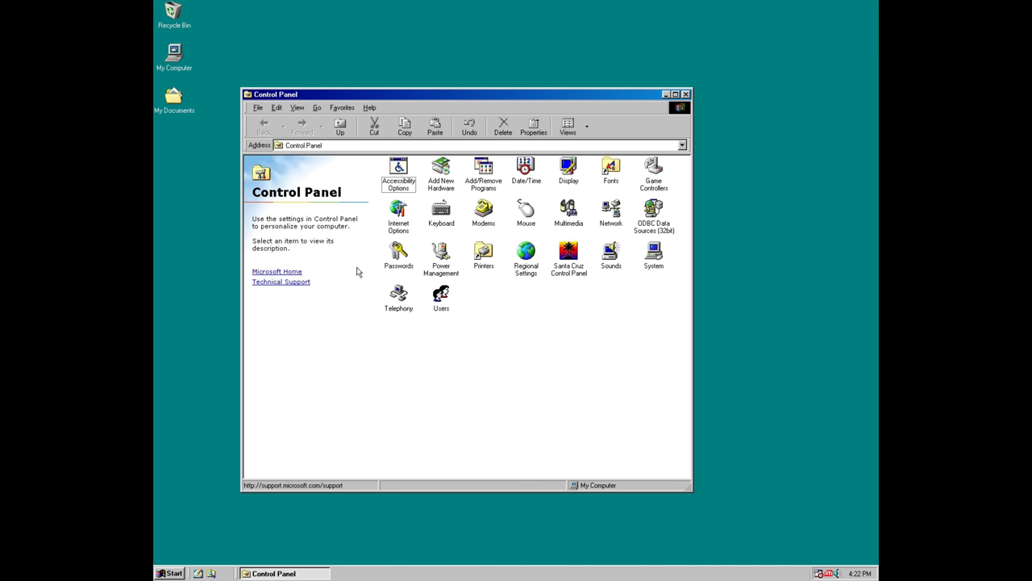
Step: Set the Multimedia playback sample rate conversion quality to Best under Advanced Properties > Performance
double_click(568, 213)
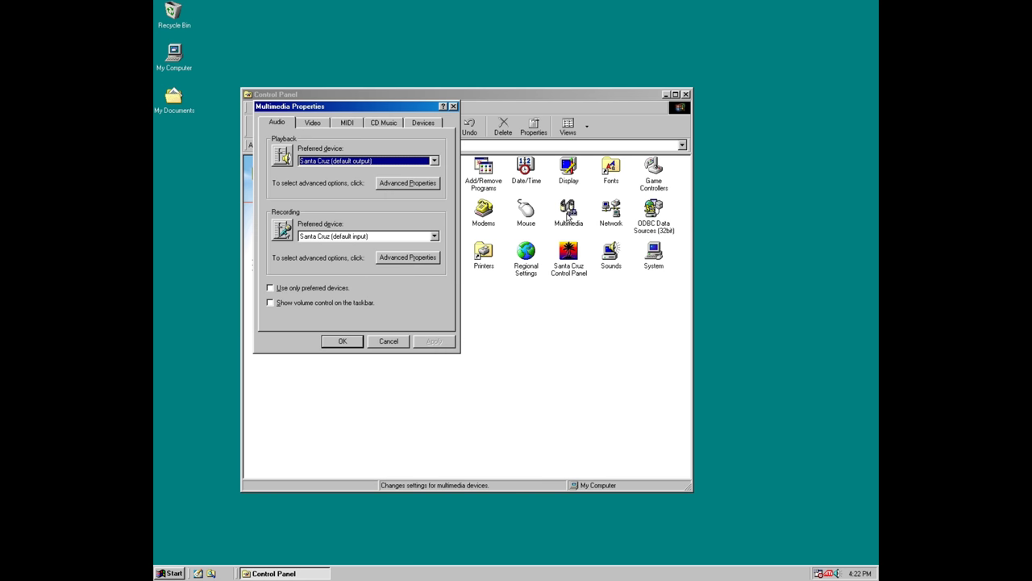
left_click(426, 183)
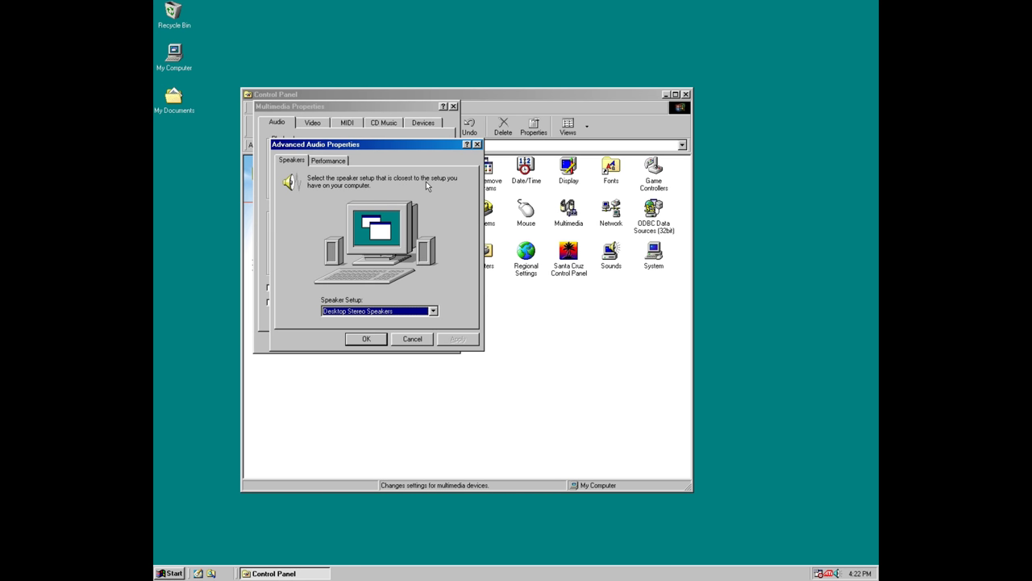
left_click(339, 161)
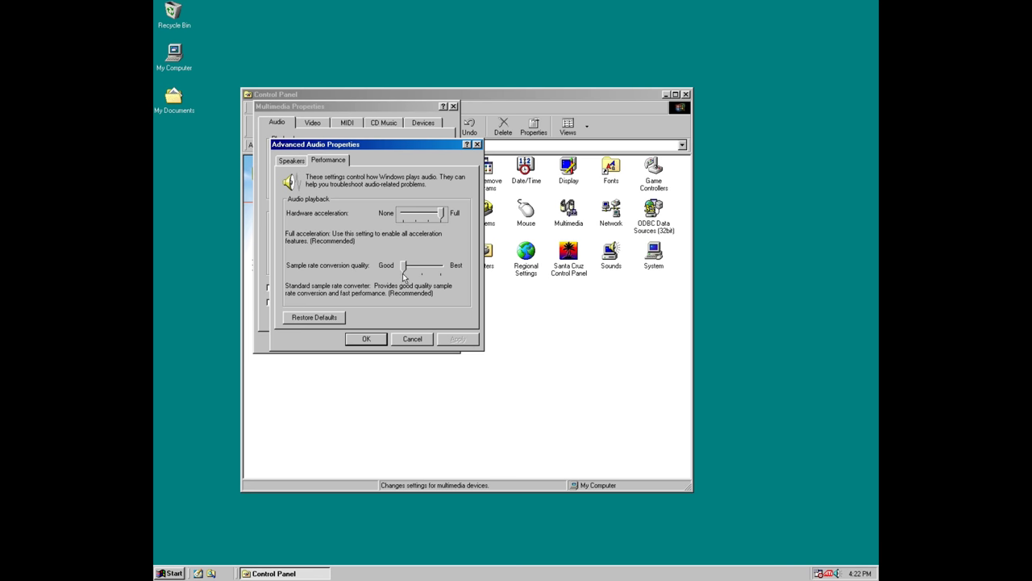
left_click_drag(405, 266, 442, 266)
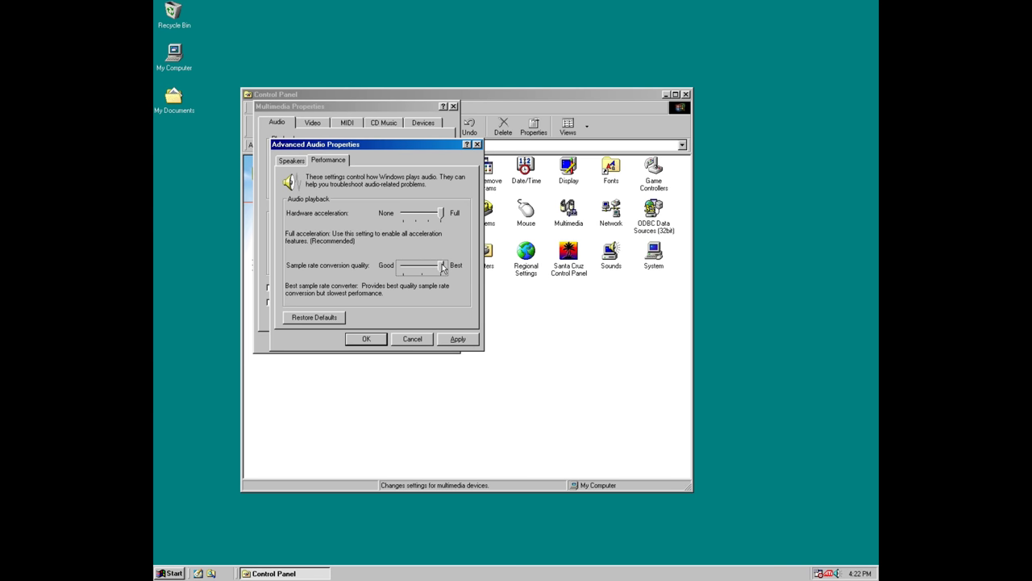
left_click(360, 344)
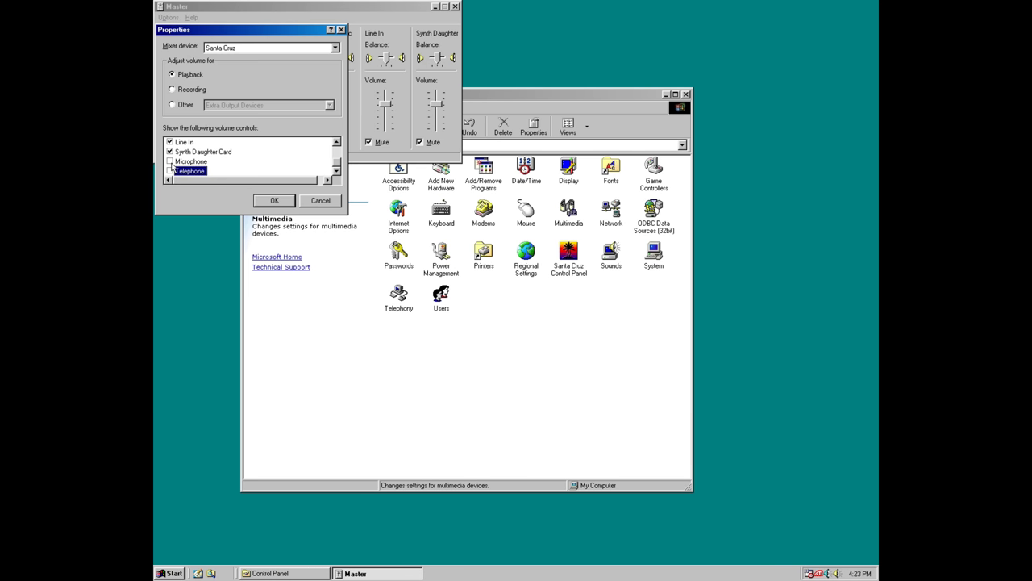
Step: Add Telephone to the mixer, then turn Telephone (muted), Microphone and Synth Daughter fully down
left_click(277, 202)
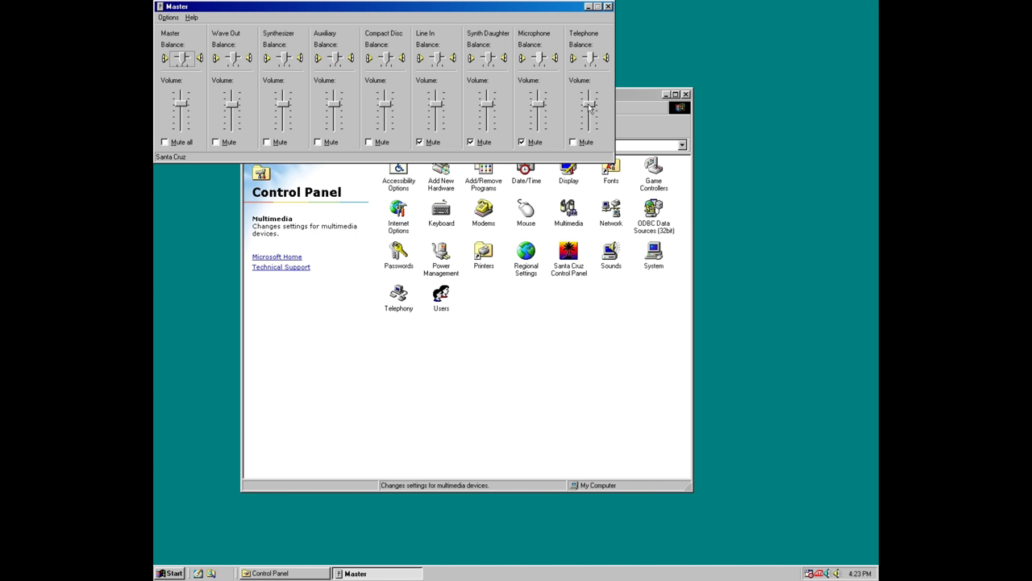
left_click_drag(589, 105, 590, 129)
left_click(579, 145)
left_click_drag(540, 106, 541, 150)
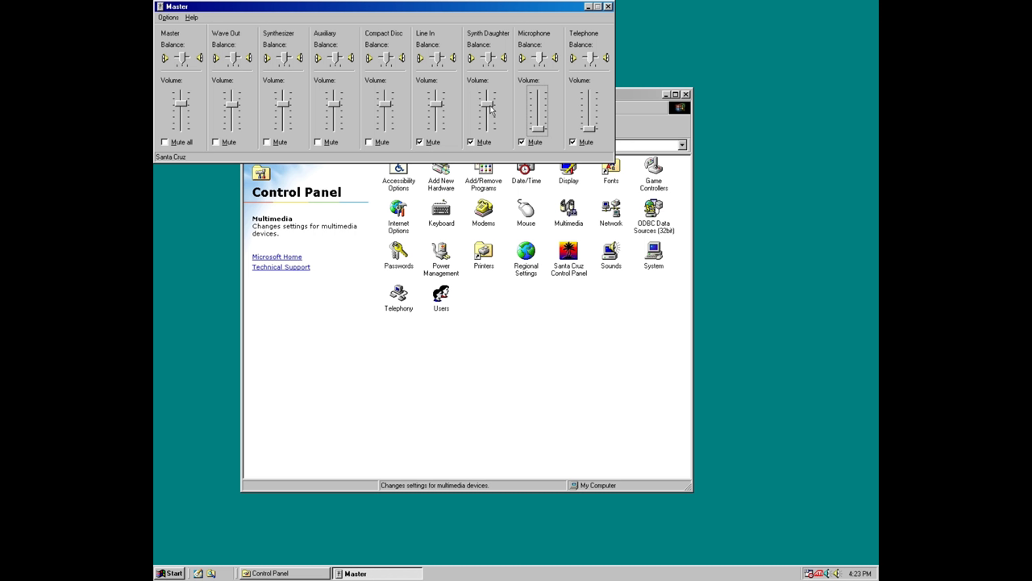
left_click_drag(489, 105, 492, 150)
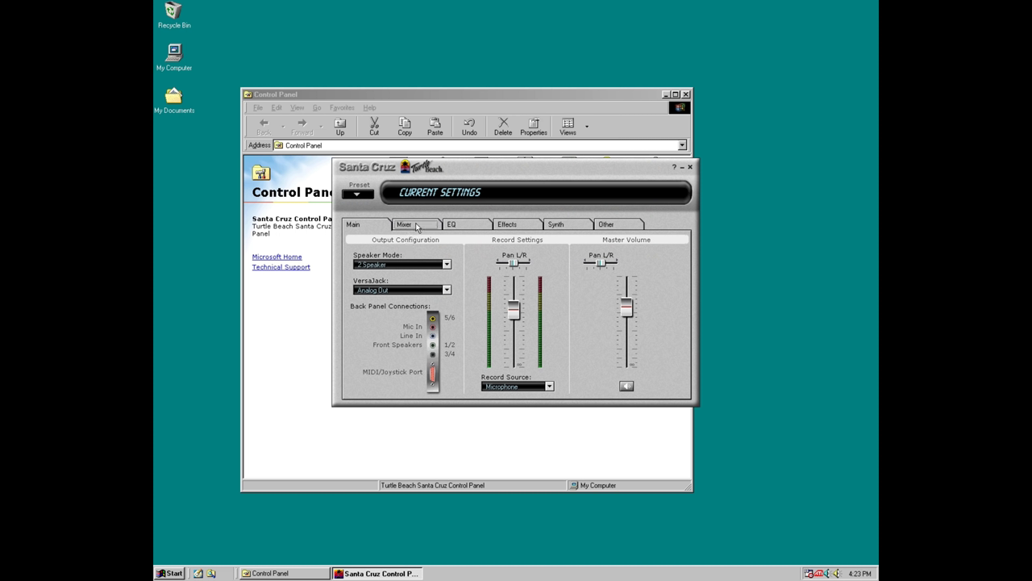
Step: Enable Legacy DOS Game Support on the Santa Cruz Control Panel's Other tab
left_click(416, 226)
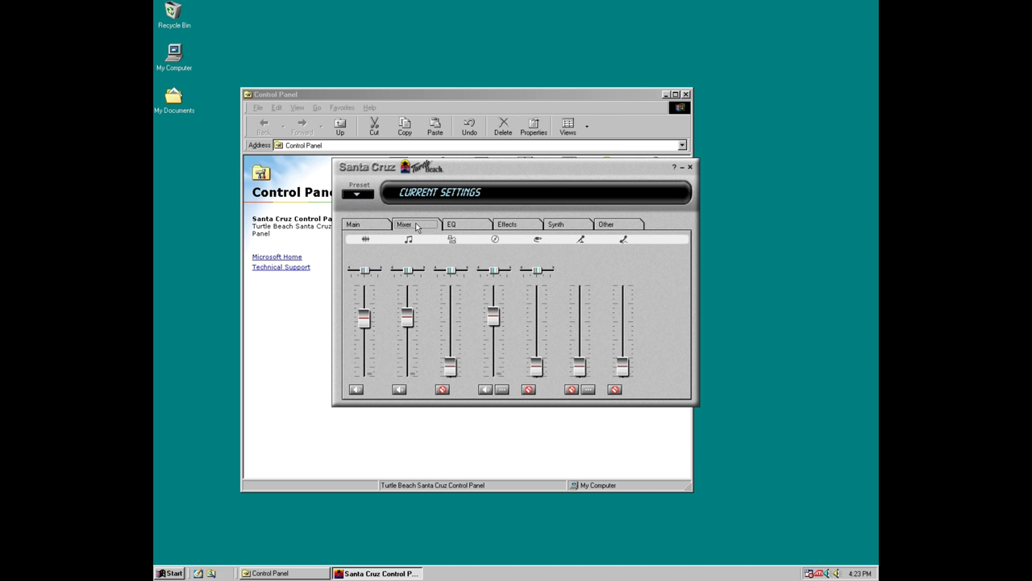
left_click(459, 227)
left_click(508, 227)
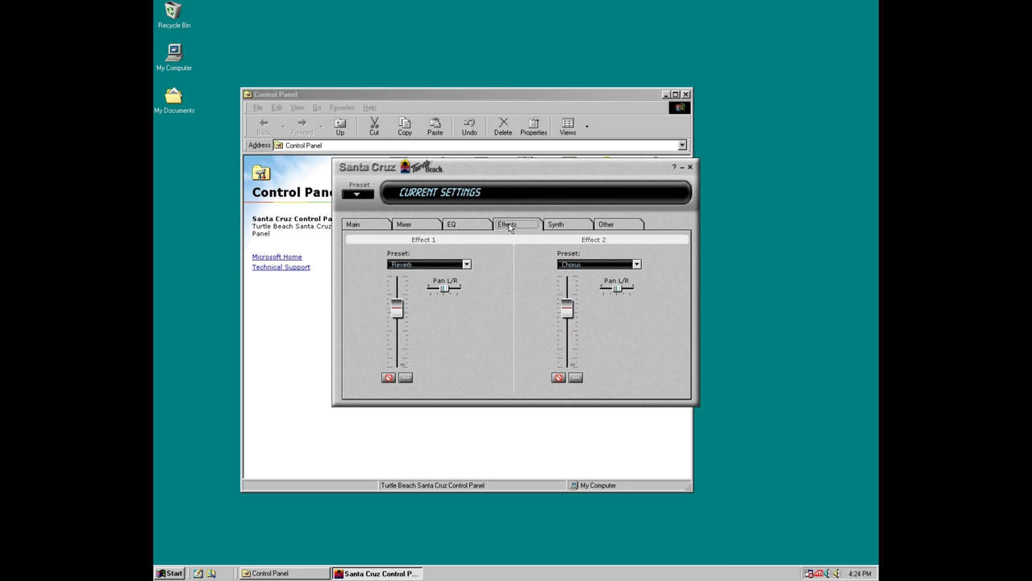
left_click(567, 225)
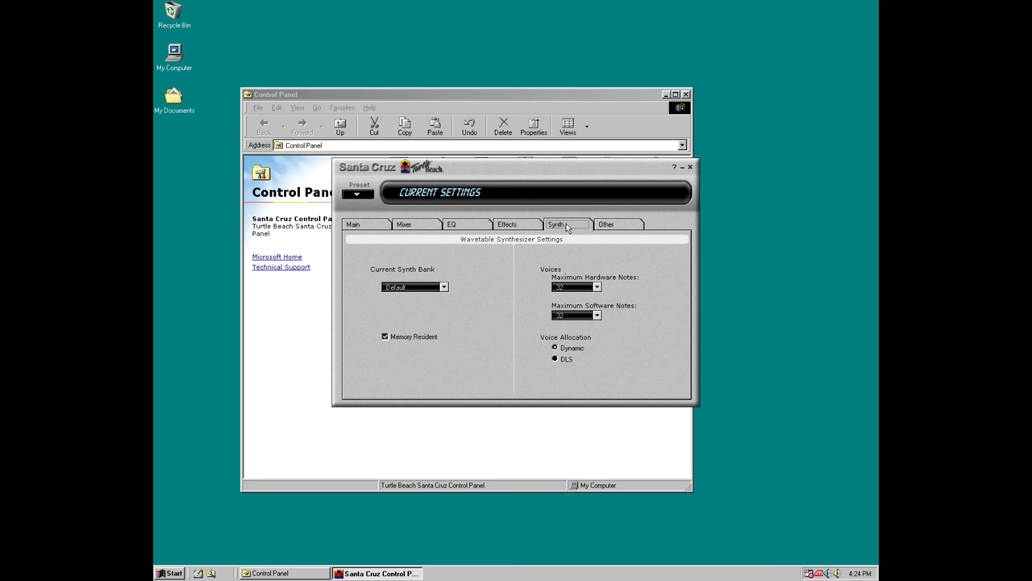
left_click(610, 226)
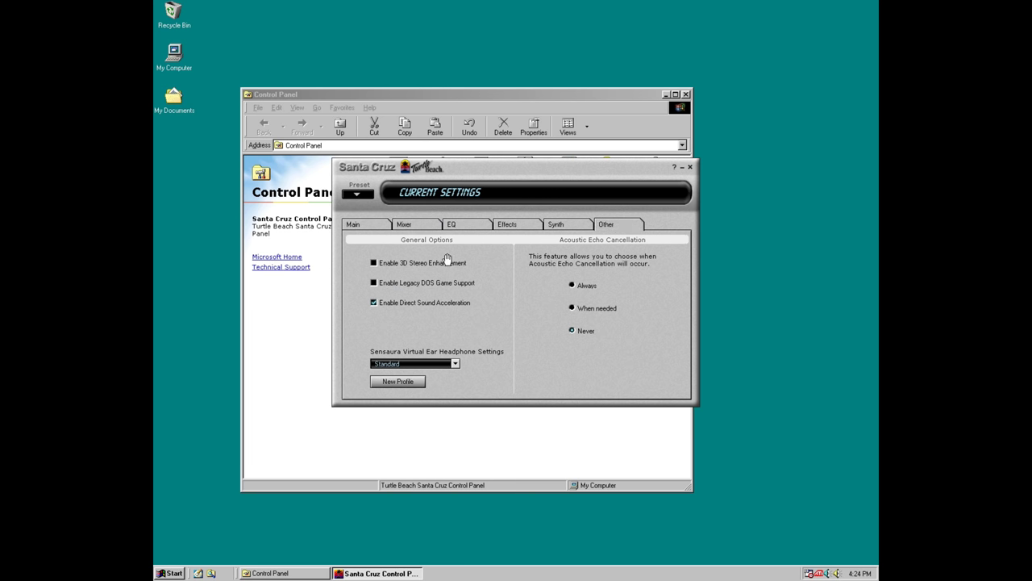
left_click(374, 283)
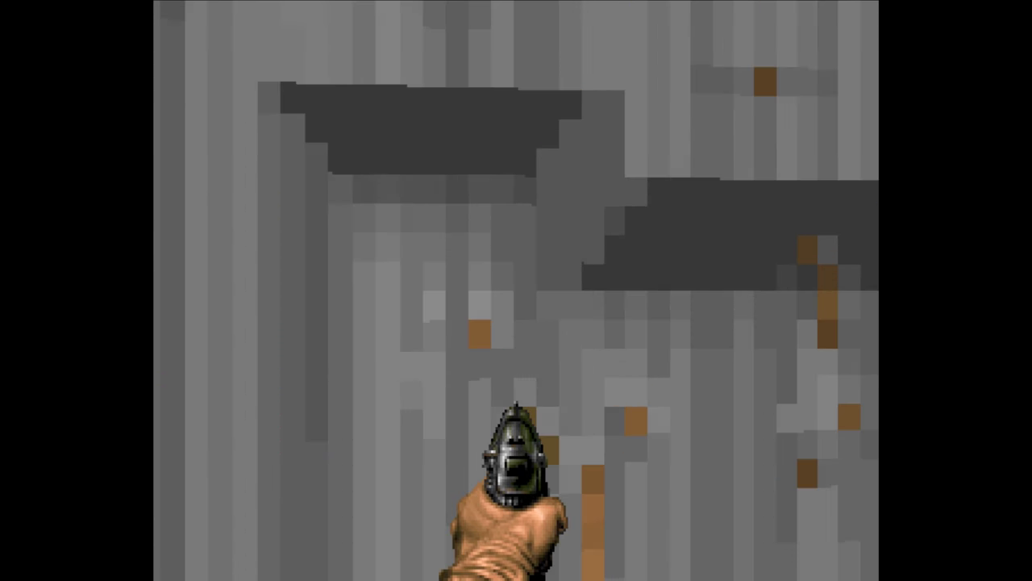
Step: Enter the blue-curtained room and shoot the enemies with the pistol
key("Up")
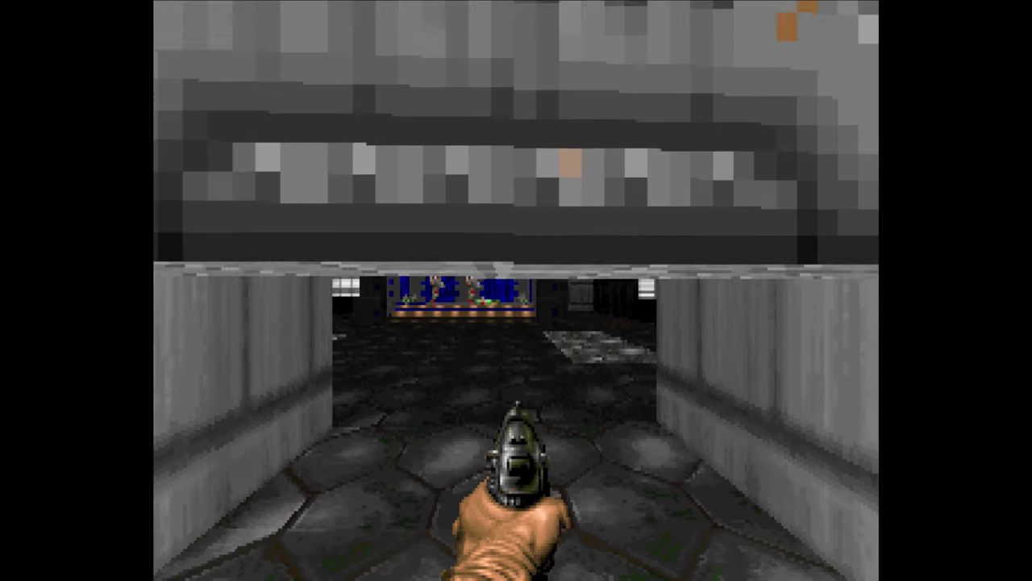
key("ctrl")
key("Up")
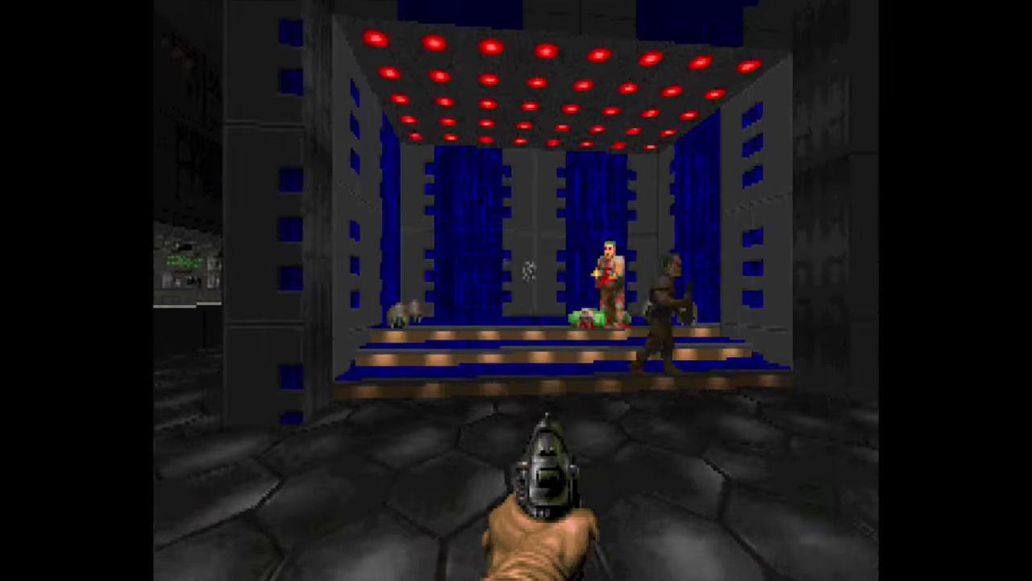
key("ctrl")
key("Down")
key("Up")
key("Left")
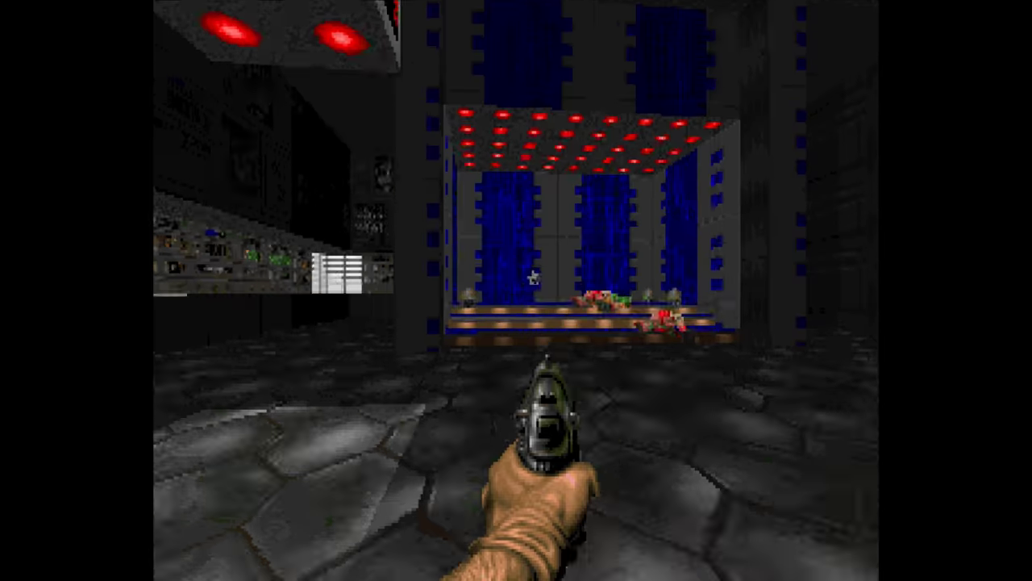
Step: Grab the armor bonus and head down the brown corridor, firing ahead
key("Right")
key("Right")
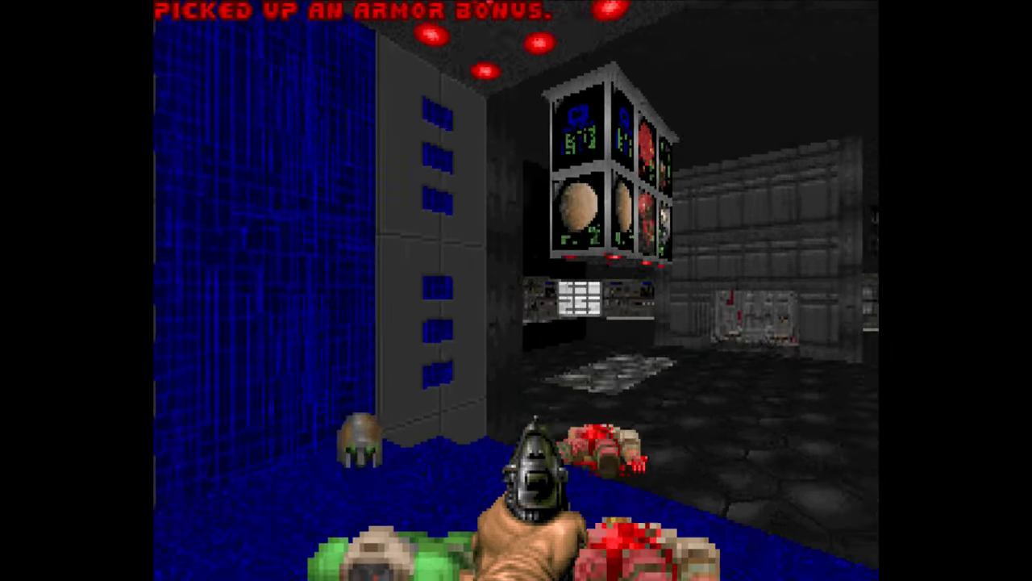
key("Up")
key("Right")
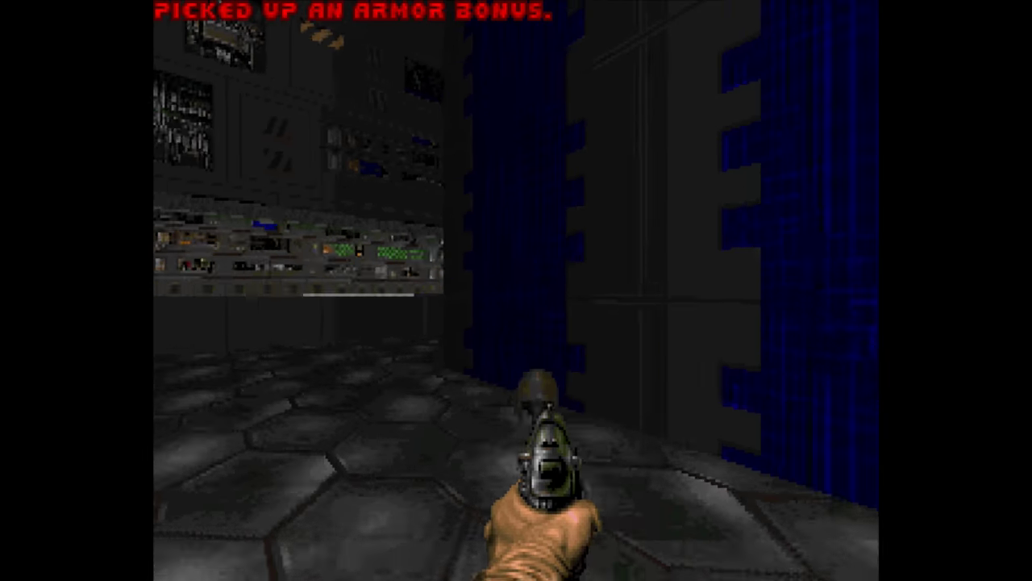
key("Left")
key("Up")
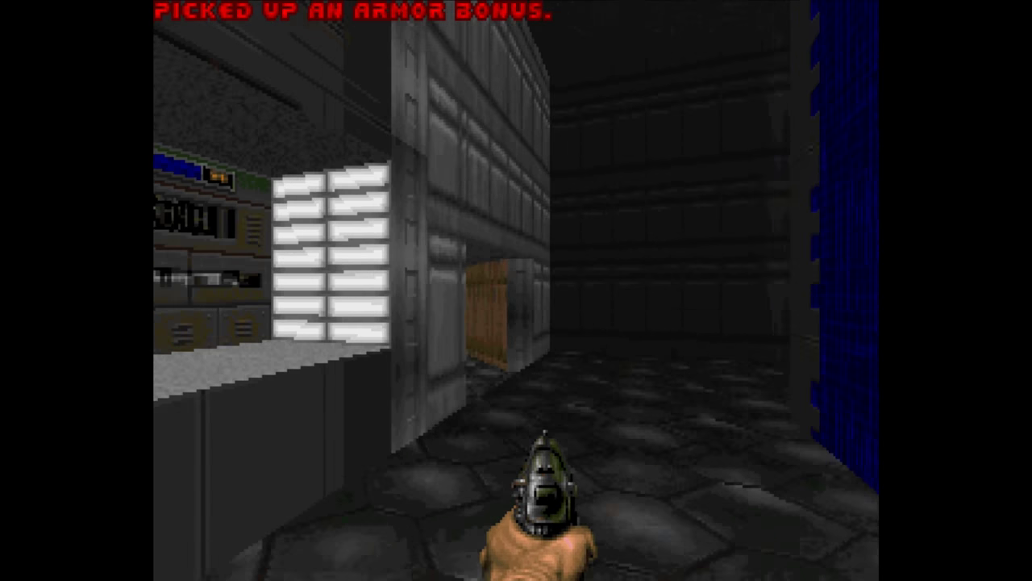
key("Left")
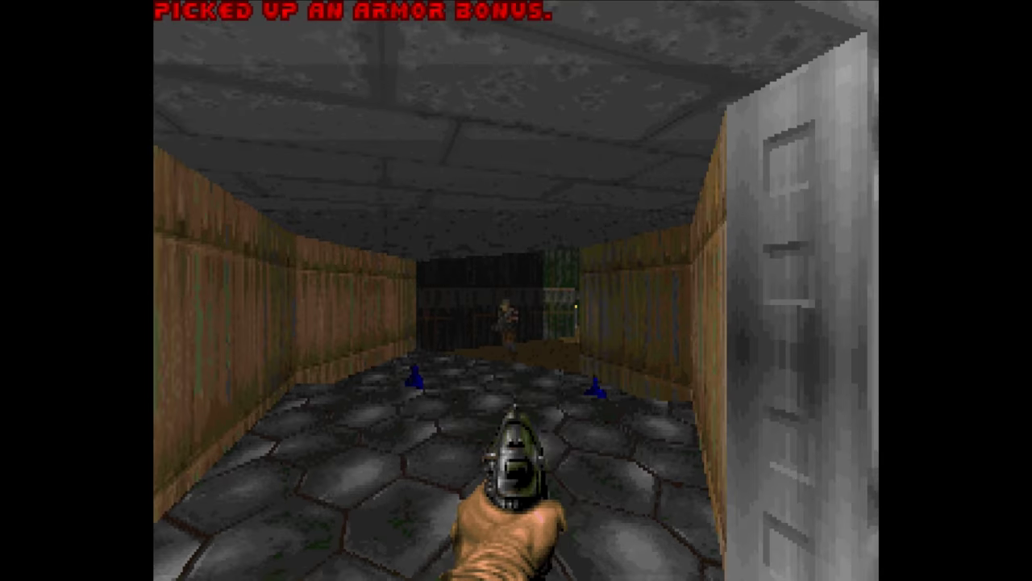
key("ctrl")
key("Up")
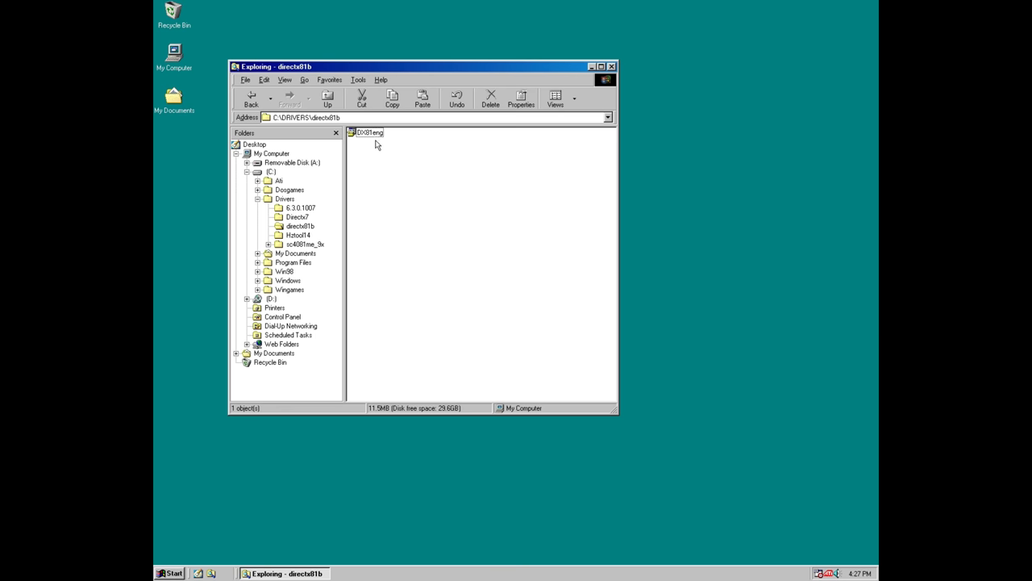
Step: Run DX81eng from C:\DRIVERS\directx81b, confirm and accept the DirectX 8.1 licence
double_click(369, 133)
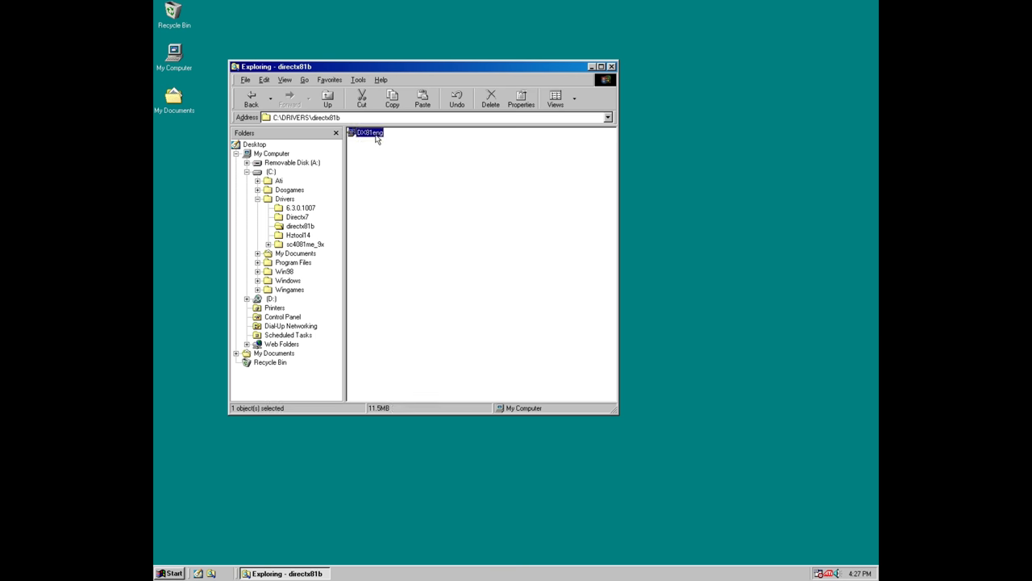
left_click(492, 313)
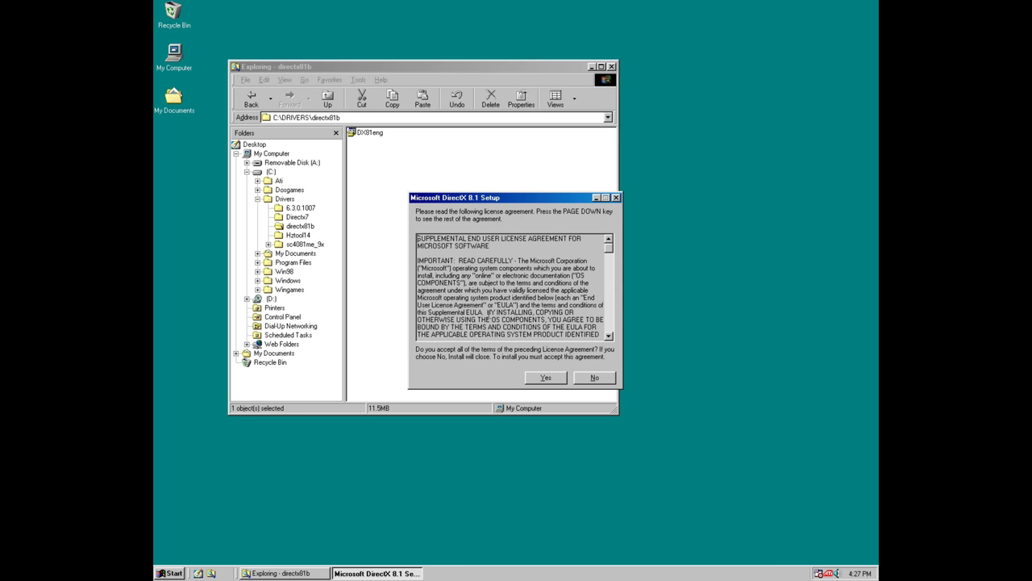
left_click(542, 378)
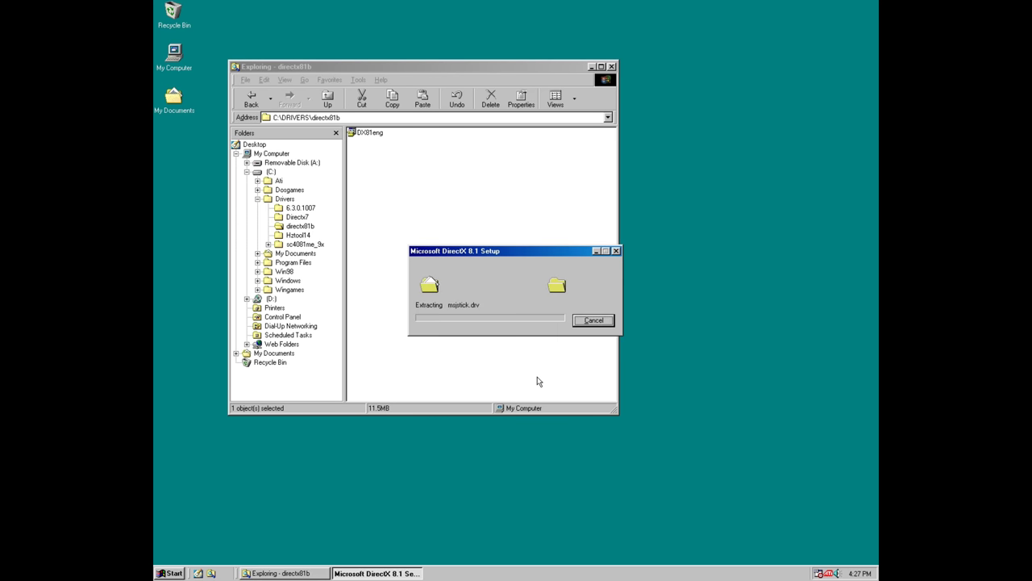